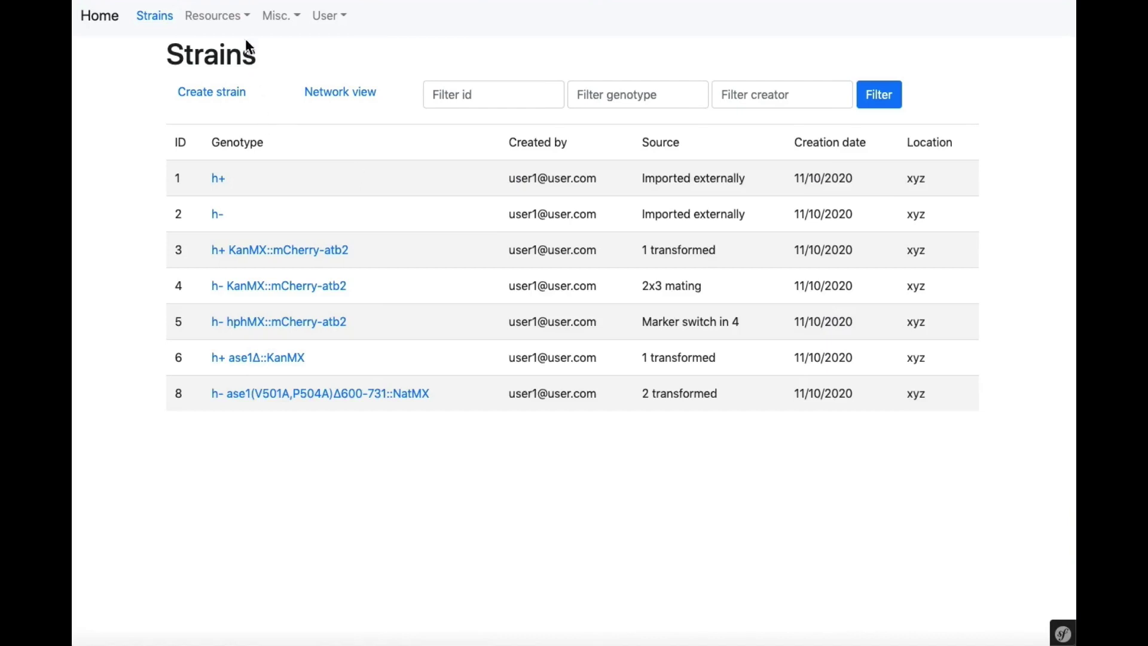
View the plasmid list and the oligo list among the lab resources
click(246, 18)
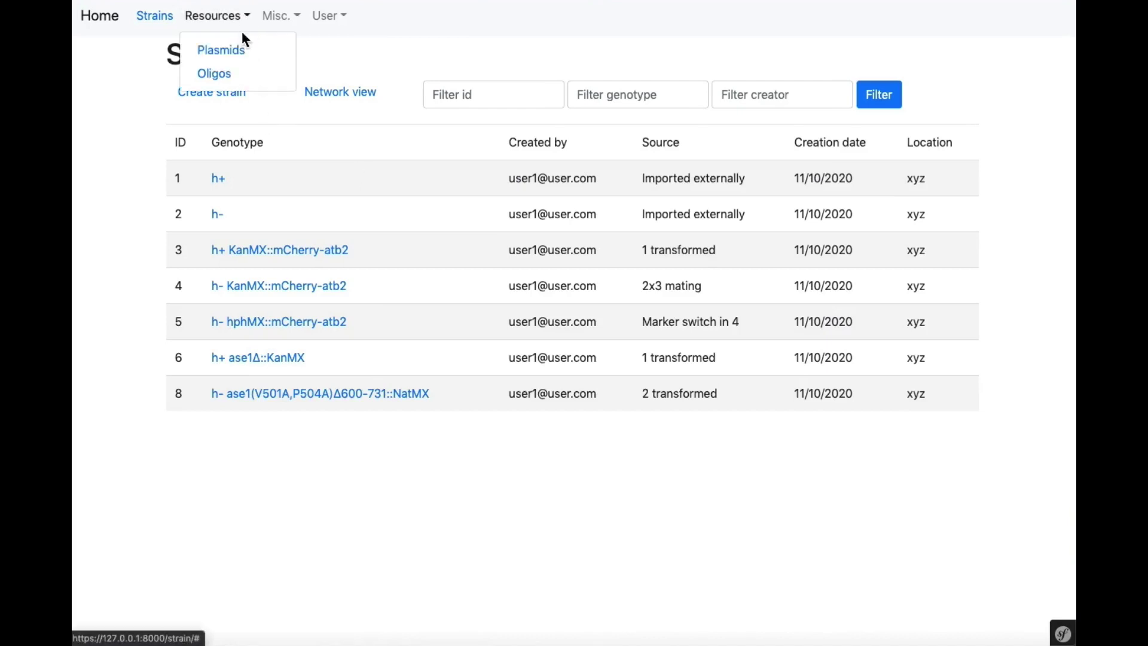
click(242, 57)
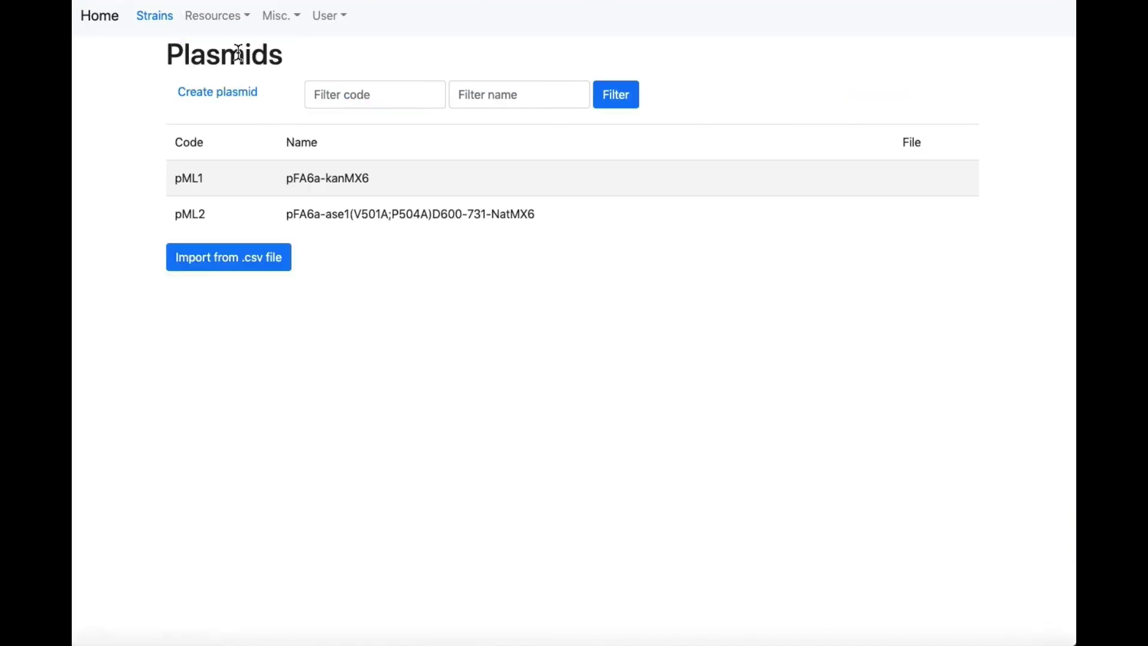
click(235, 18)
click(216, 71)
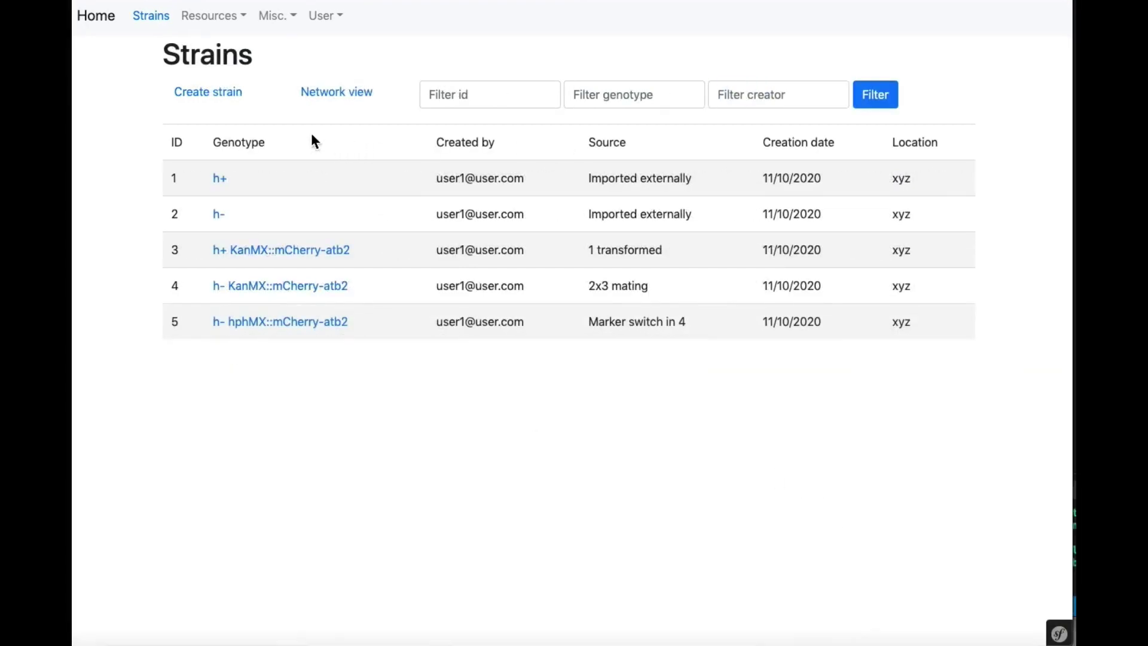
Start a new strain with the Bahler Method: Deletion and select strain 1 (h+) as the input strain
click(222, 98)
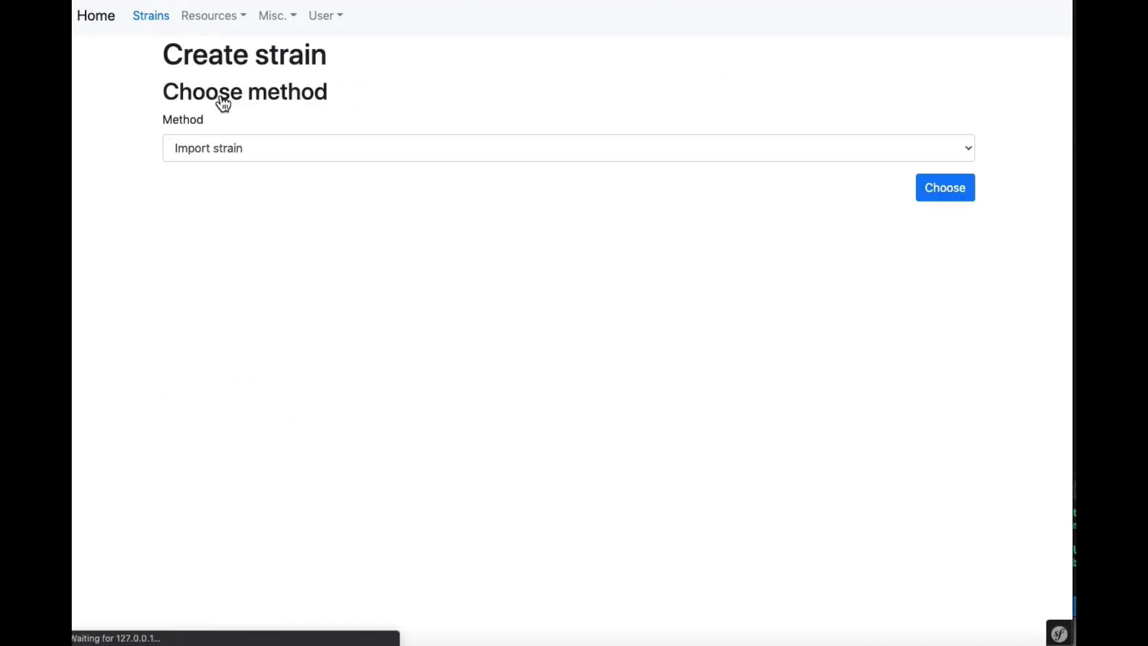
click(242, 147)
click(247, 168)
click(926, 196)
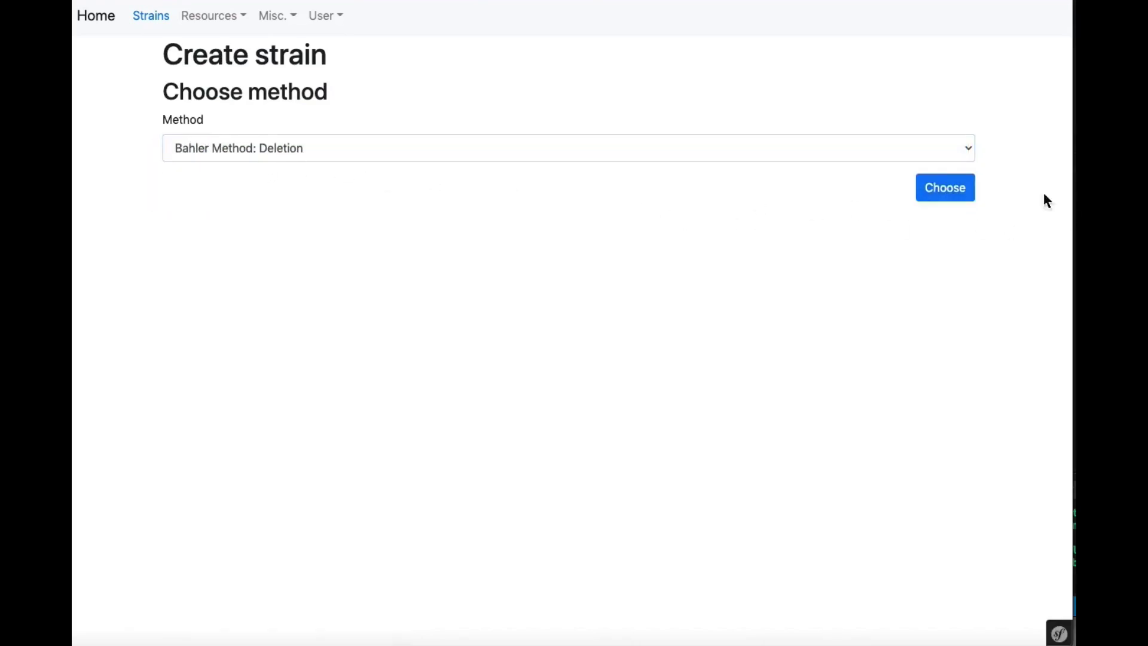
click(962, 201)
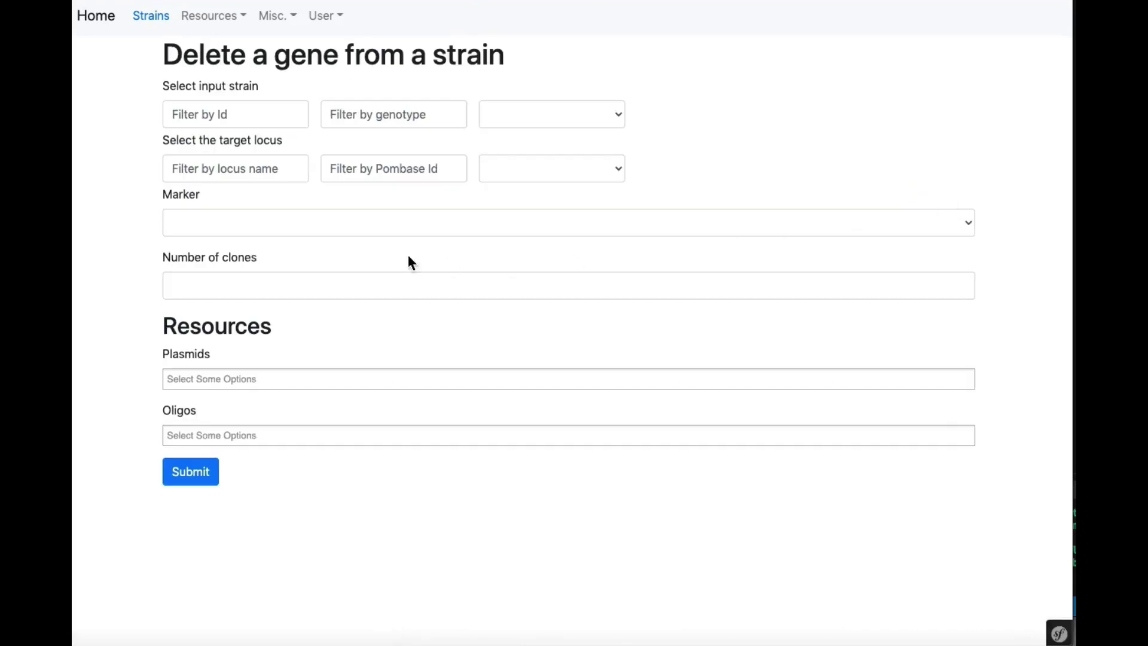
click(219, 117)
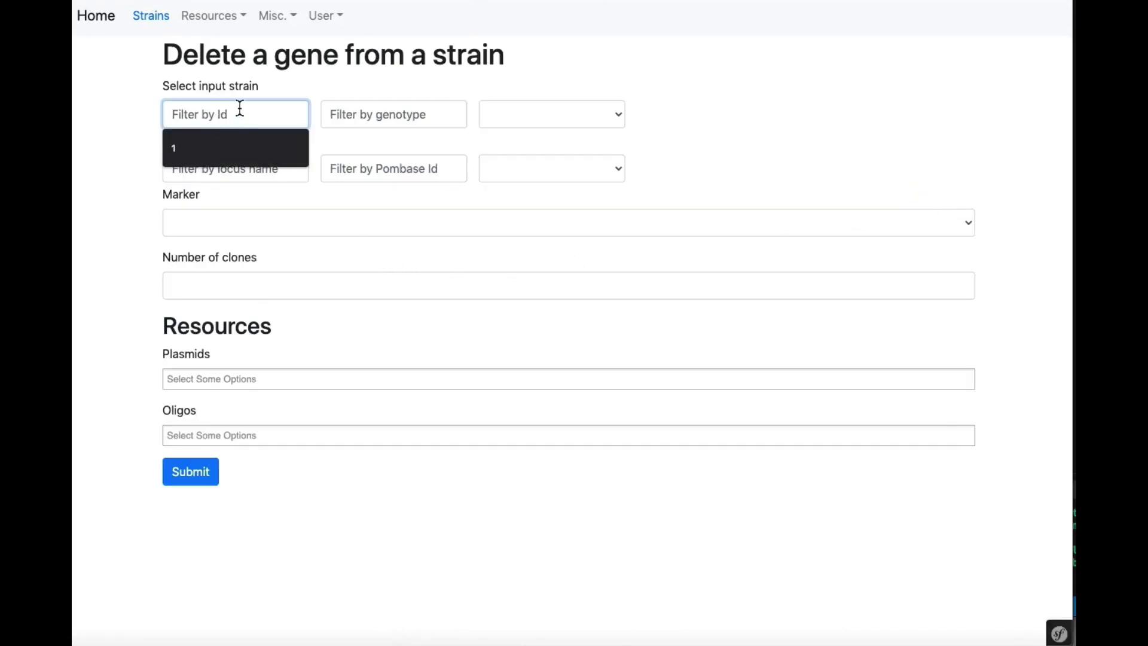
text(1)
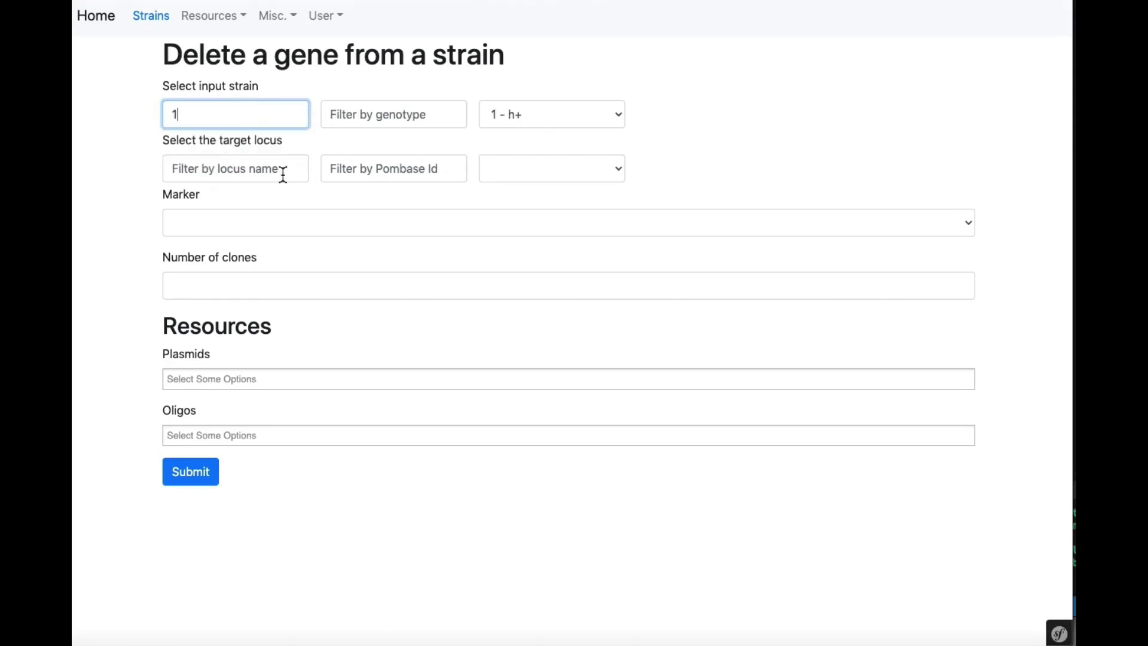
Filter the target loci by klp and list the matching genes
click(257, 174)
text(klp)
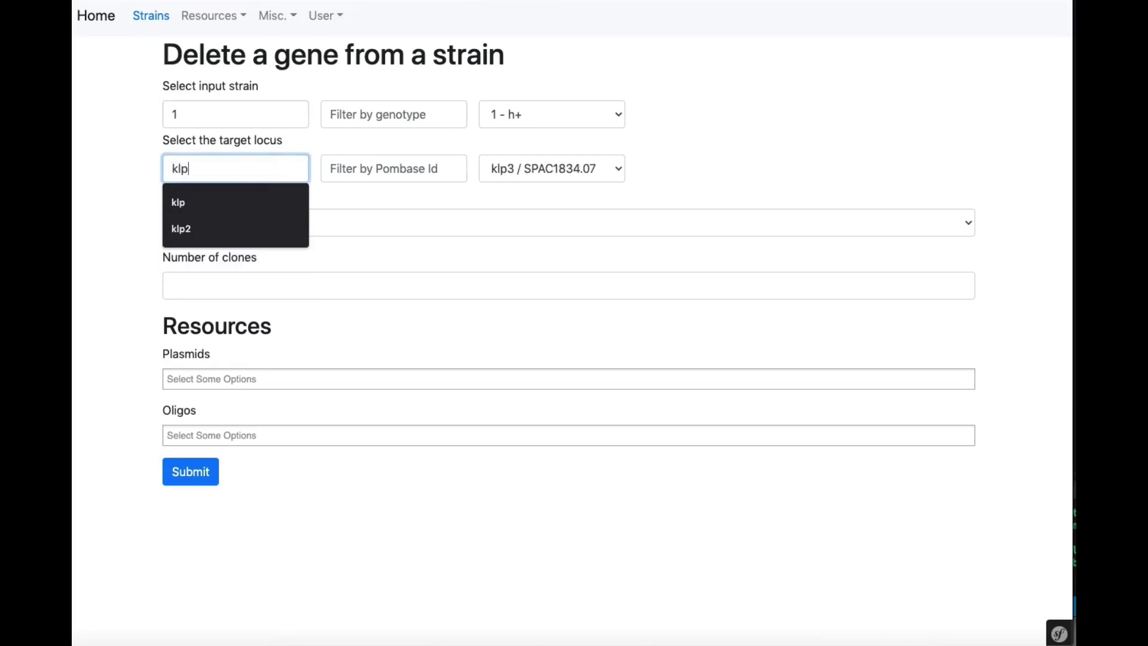
click(568, 166)
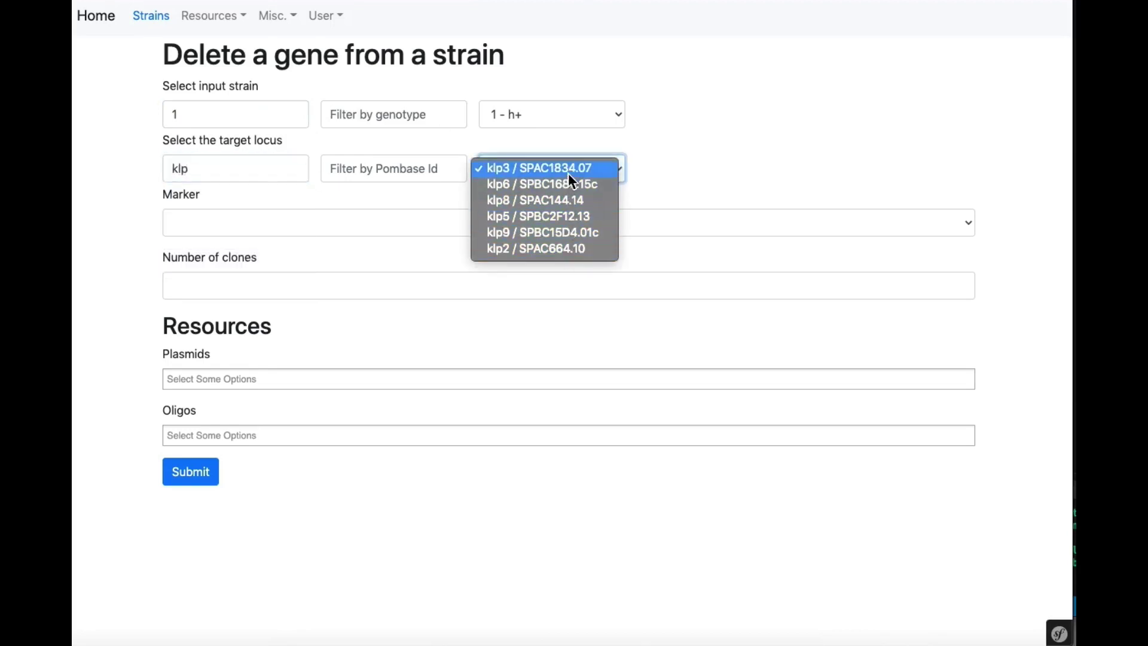
Set the target locus to ase1, the marker to KanMX and the number of clones to 1
double_click(249, 170)
text(ase1)
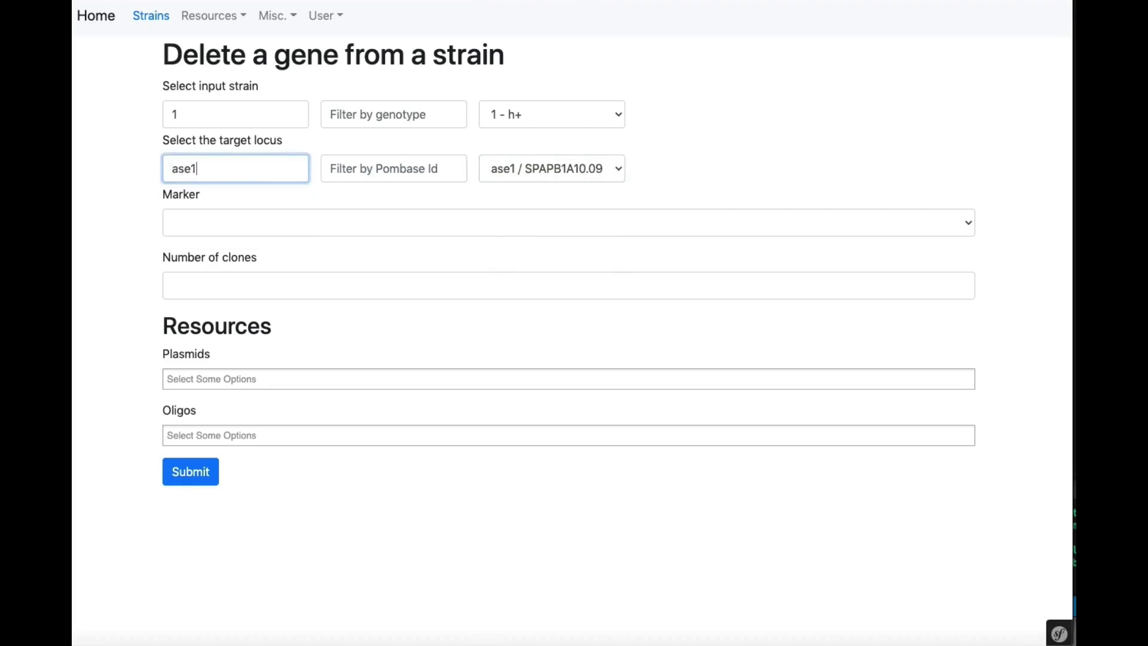
click(239, 224)
click(237, 249)
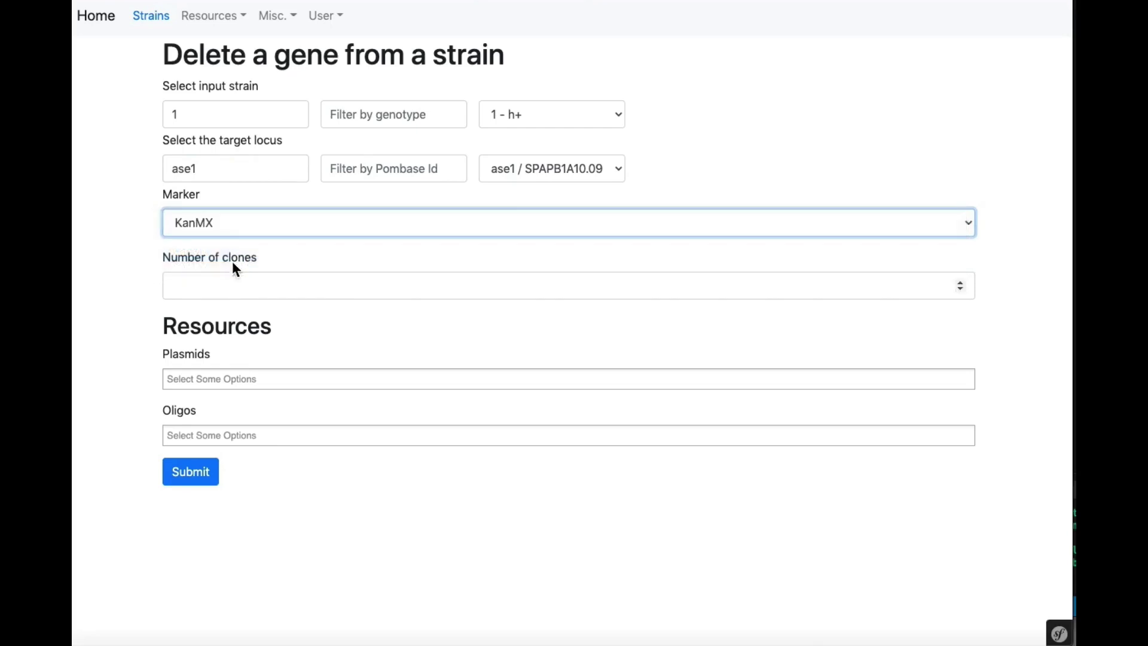
click(205, 286)
text(1)
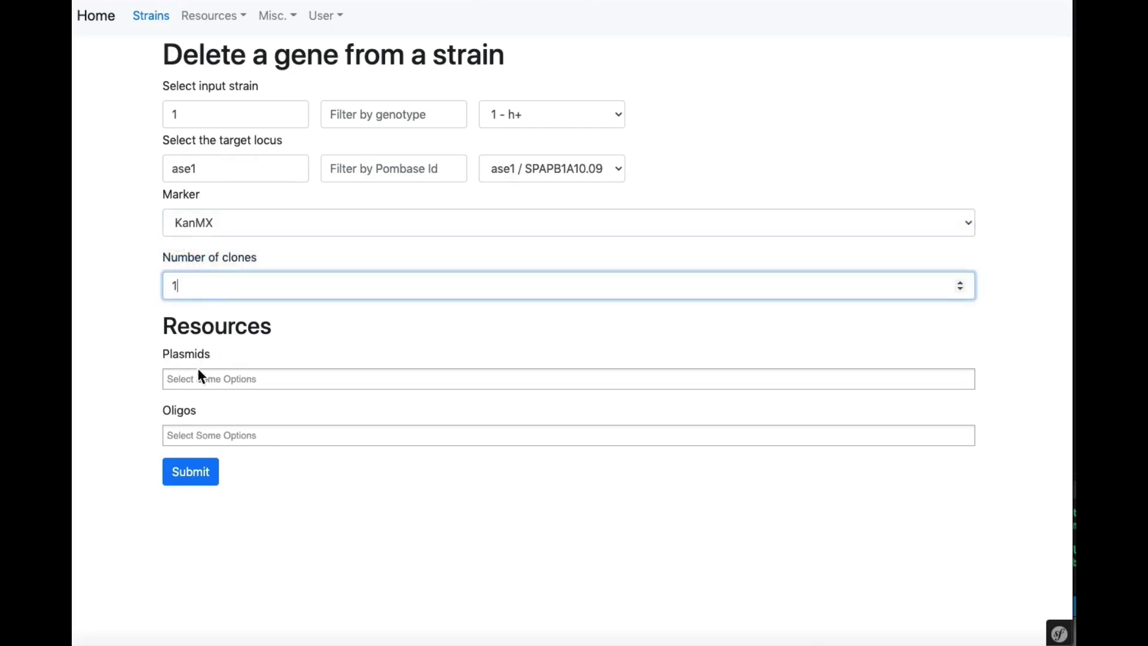
Add plasmid pML1 - pFA6a-kanMX6 and oligos oML1 - ase1_Deletion_Fwd and oML2 - ase1_Deletion_Rev, and submit the gene deletion
click(193, 377)
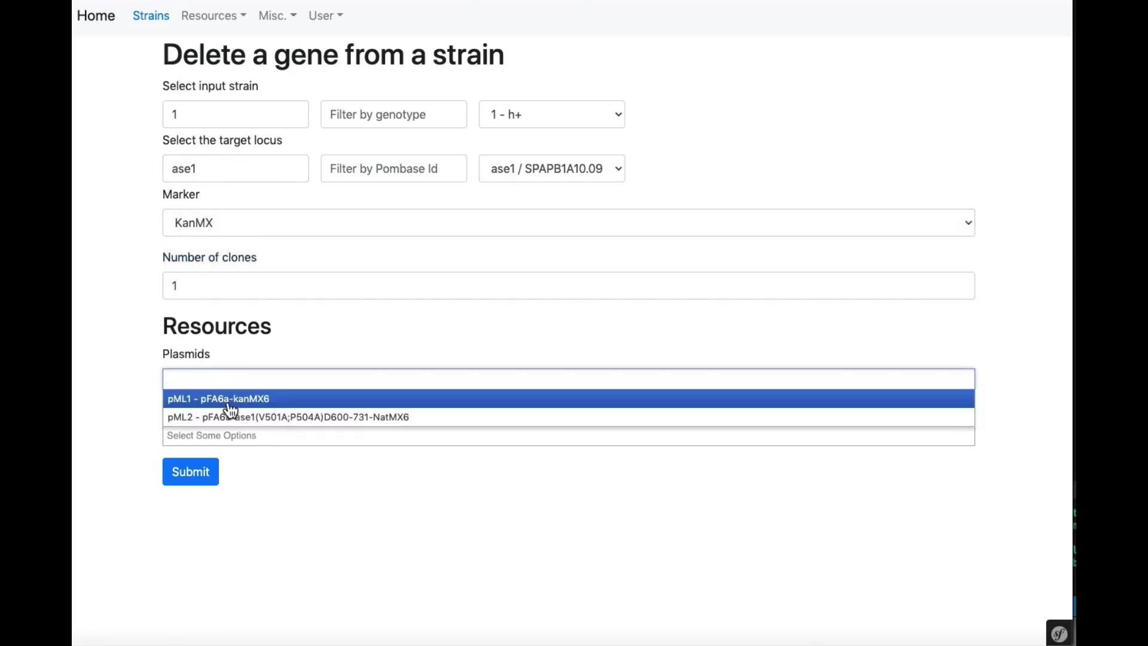
click(266, 405)
click(210, 436)
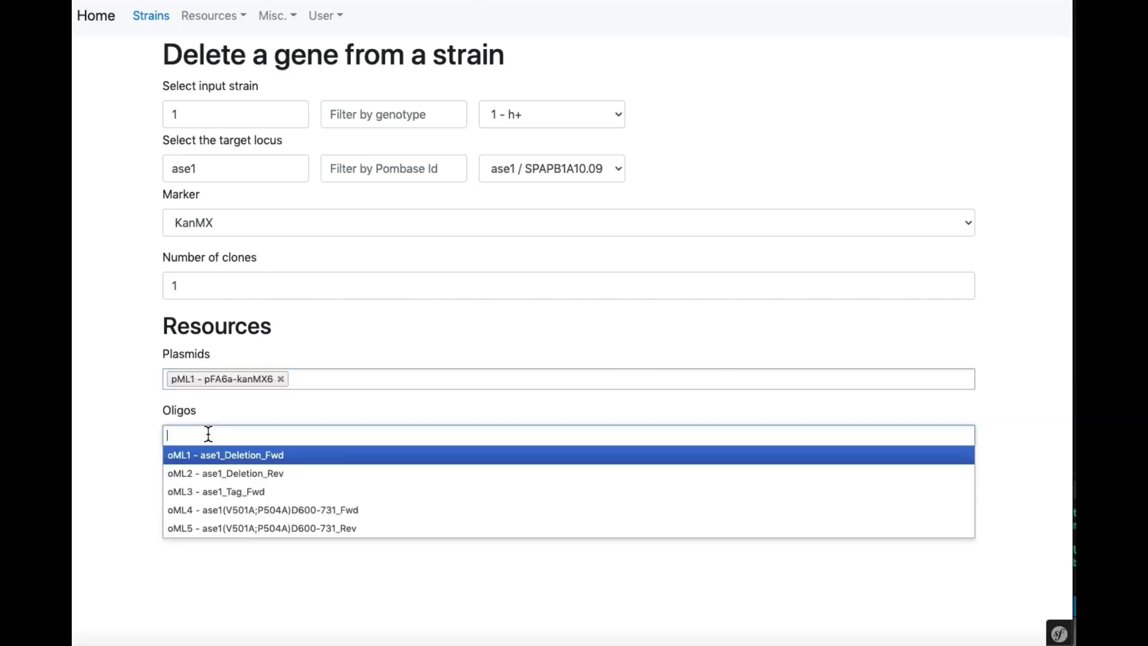
click(242, 457)
click(339, 441)
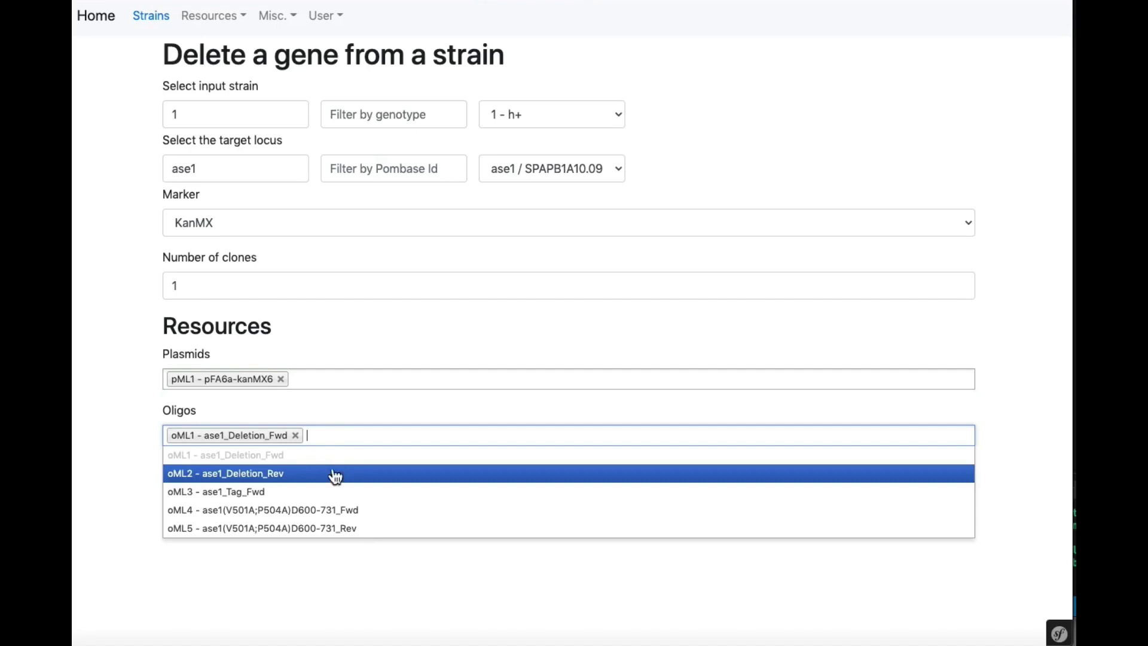
click(320, 472)
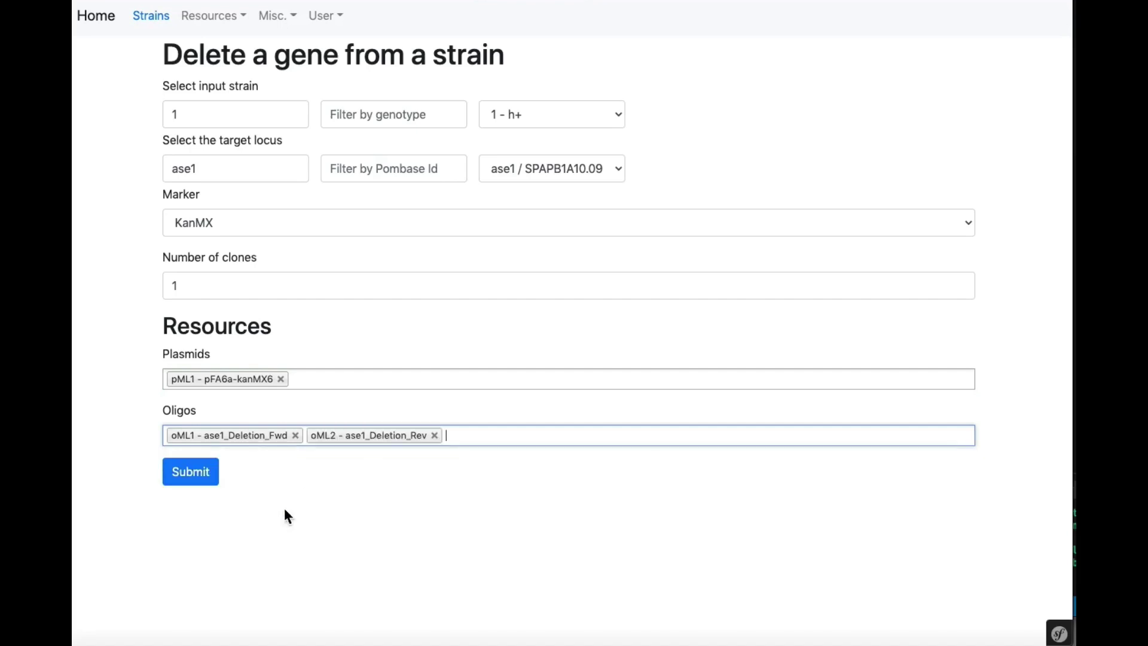
click(207, 485)
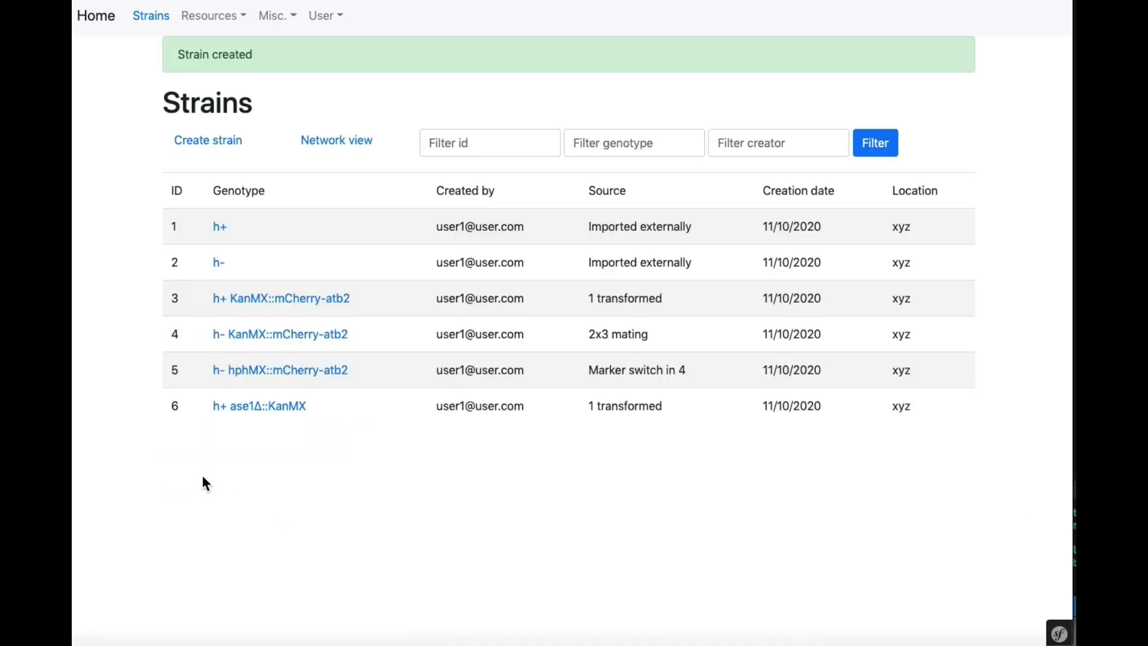
View the details of the h+ ase1Δ::KanMX strain and return to the strain list
click(254, 416)
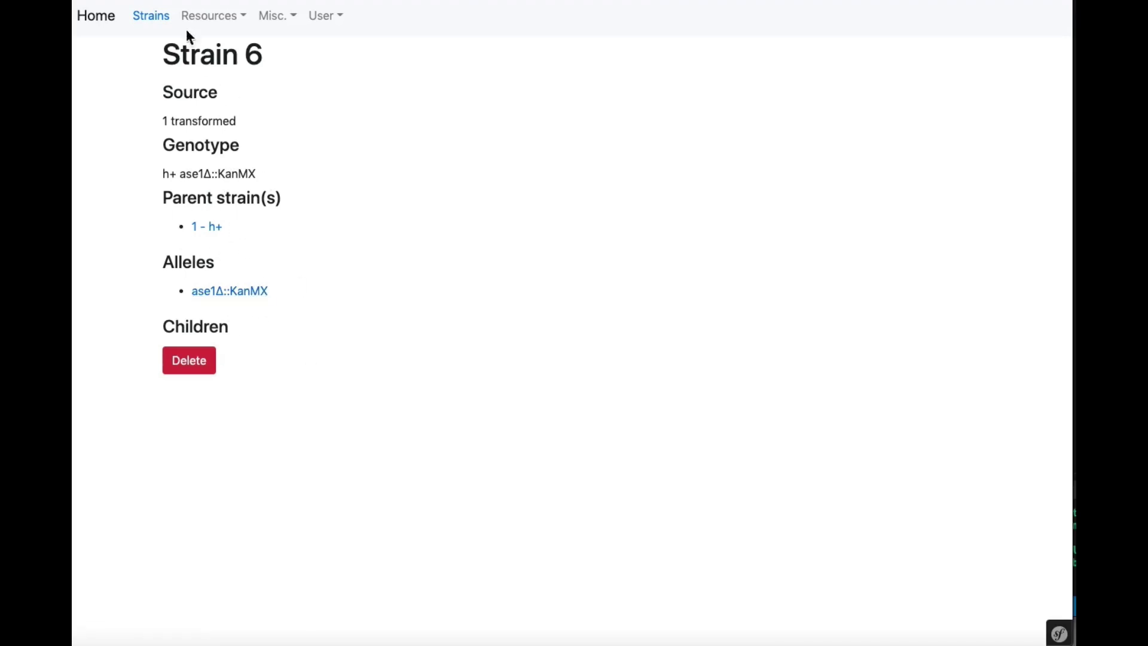
click(154, 18)
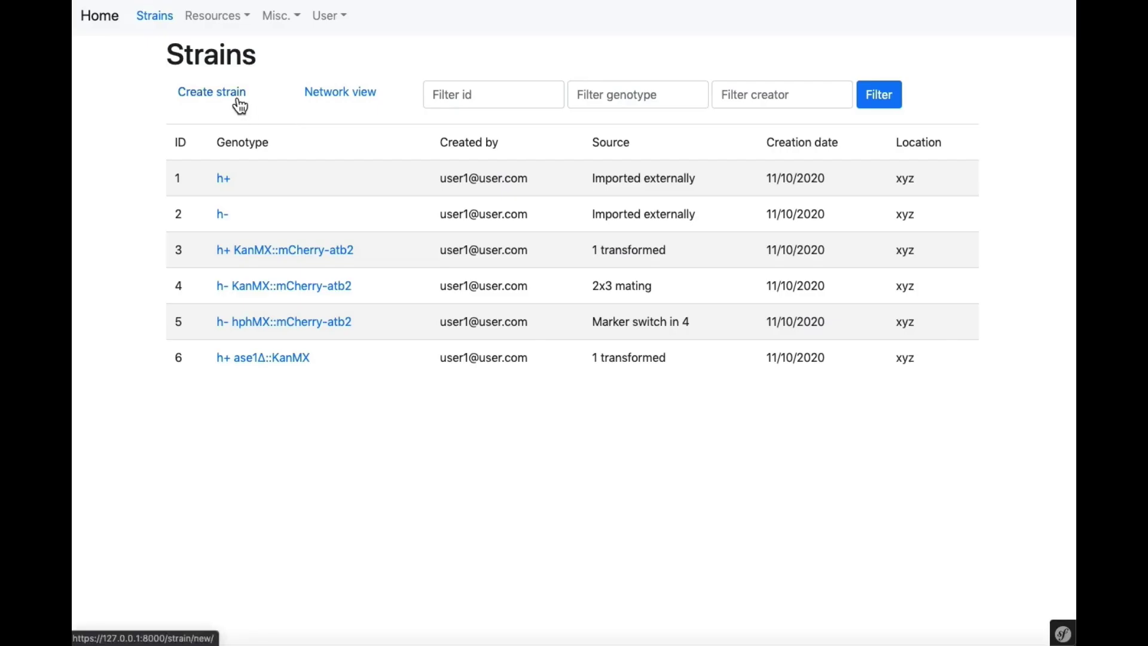
Start a new strain using the Custom Transformation method
click(239, 107)
click(256, 150)
click(257, 163)
click(948, 187)
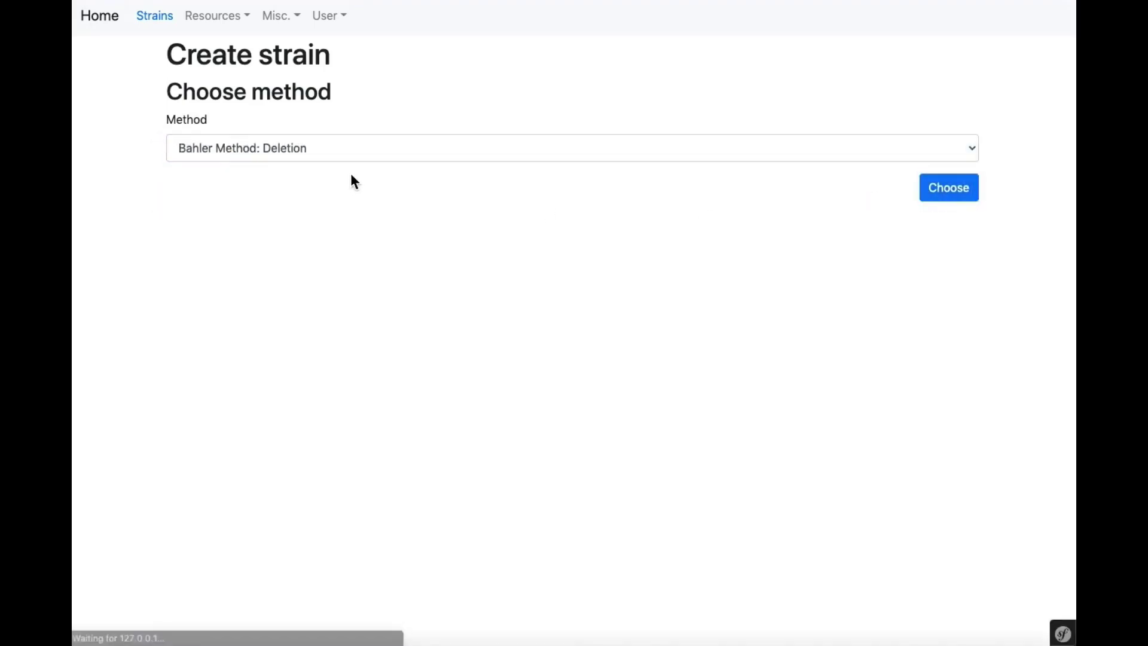
click(355, 155)
click(336, 228)
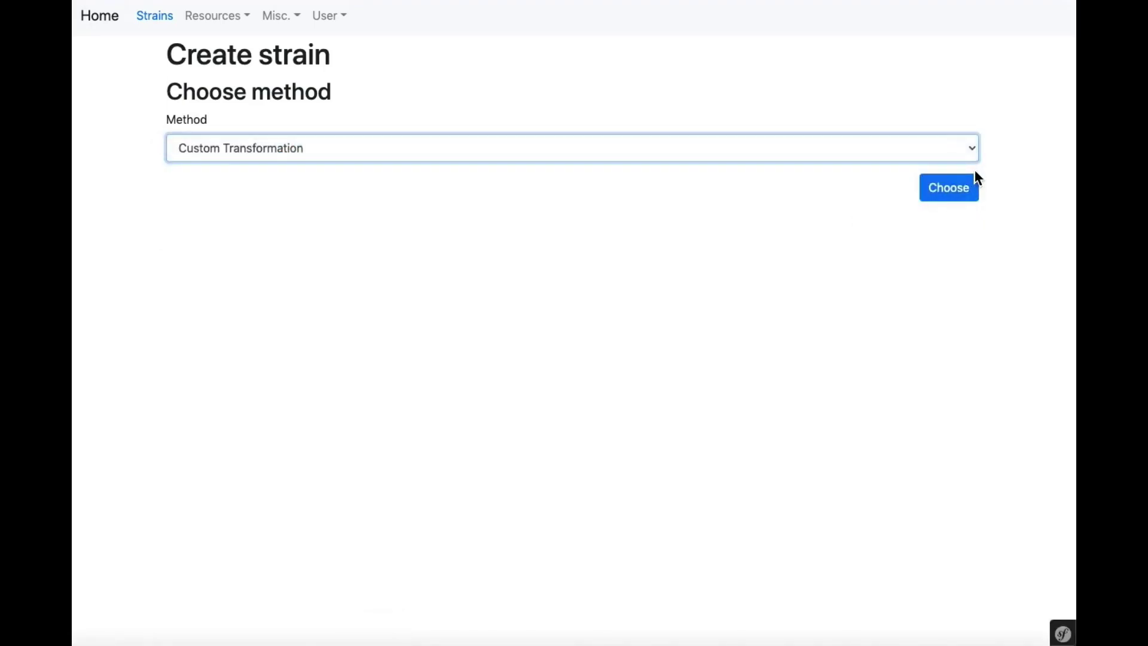
click(965, 189)
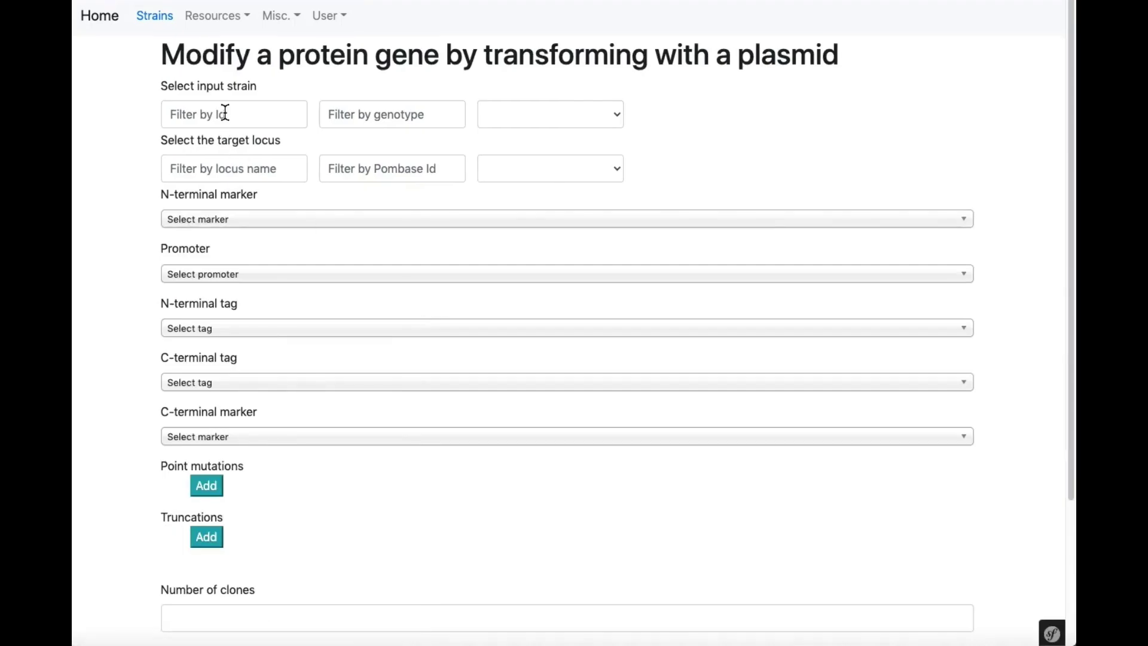
Select strain 2 (h-) as input, ase1 as the target locus and NatMX as the C-terminal marker
click(225, 113)
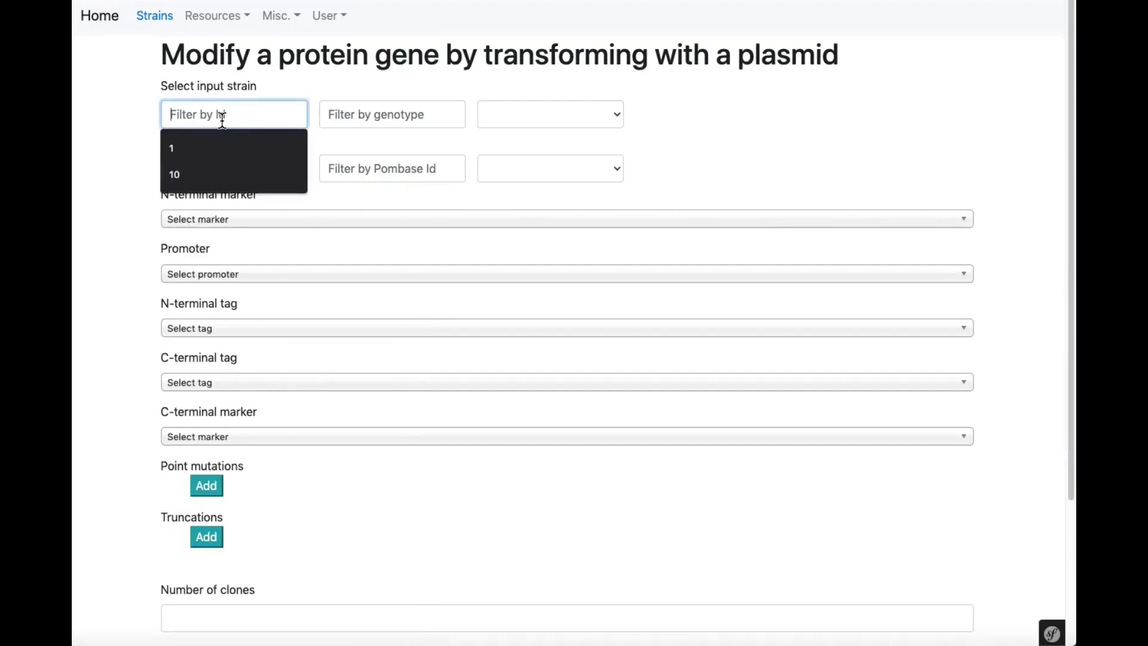
text(2)
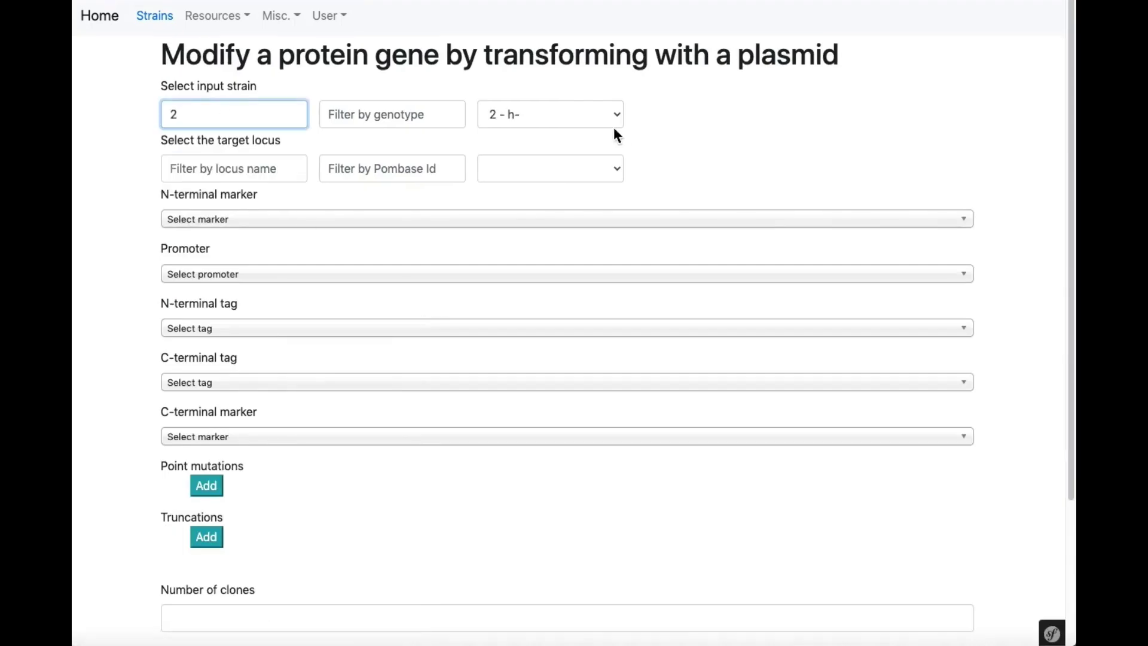
click(203, 171)
text(ase1)
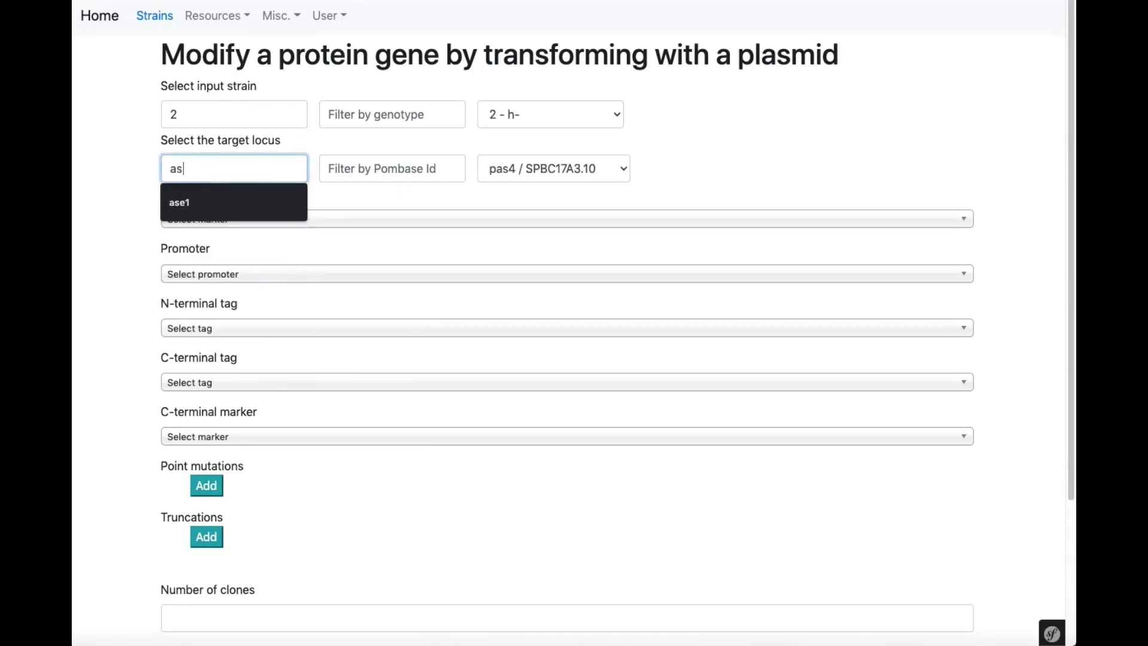
click(138, 171)
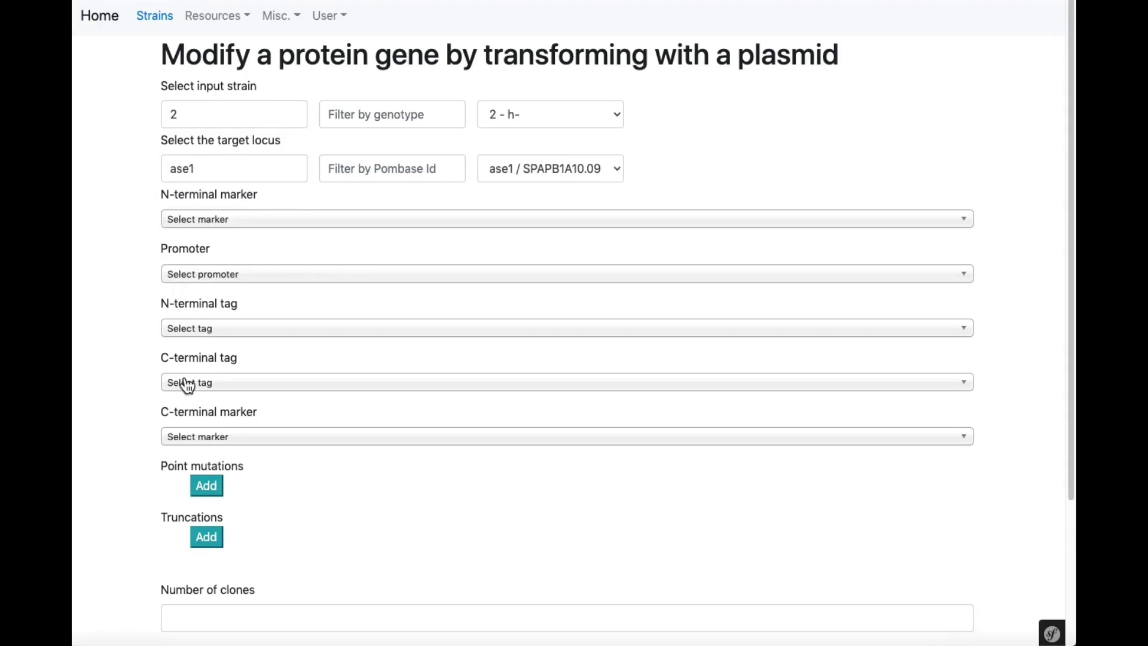
click(203, 436)
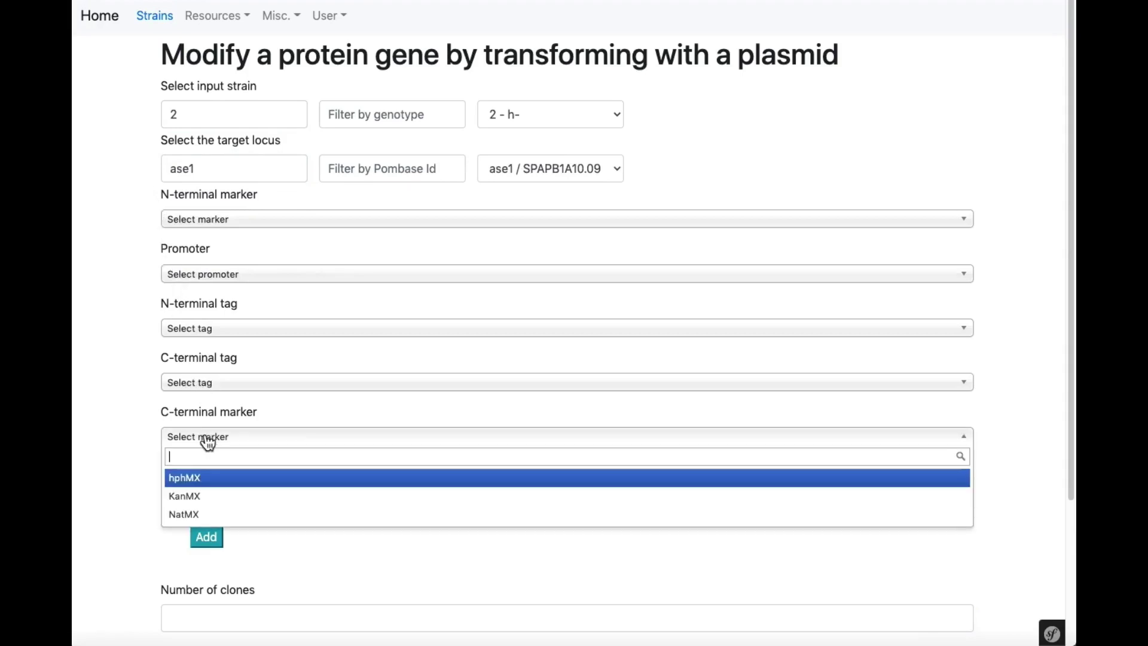
click(208, 518)
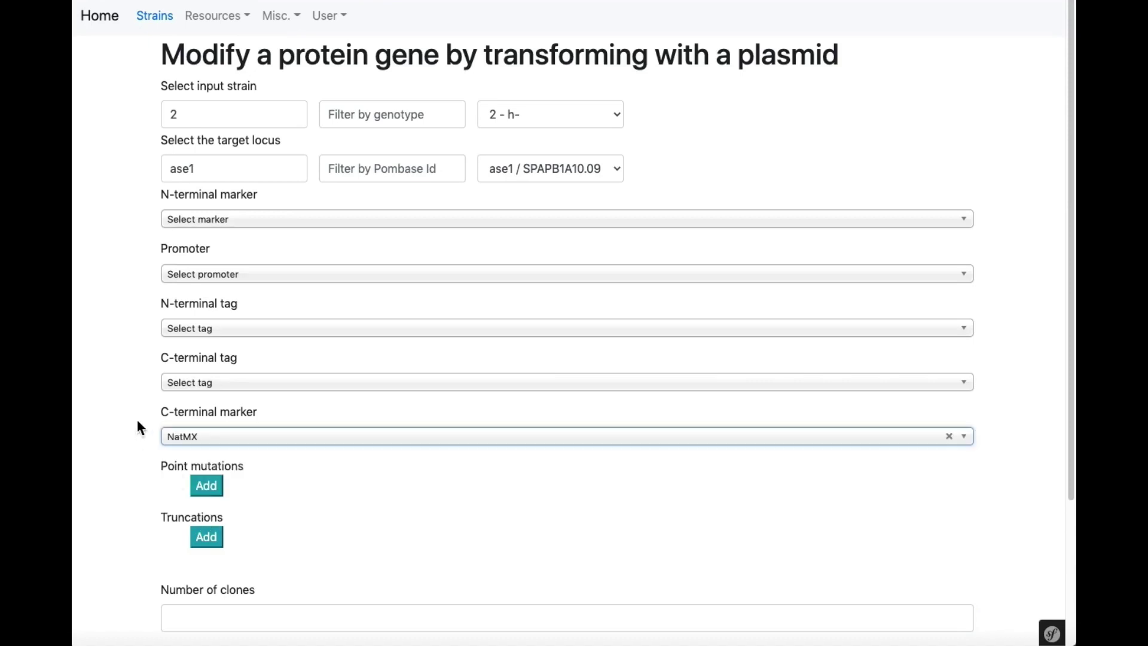
Add a point mutation at sequence position 501
click(204, 495)
scroll(359, 332, down, 1)
click(238, 519)
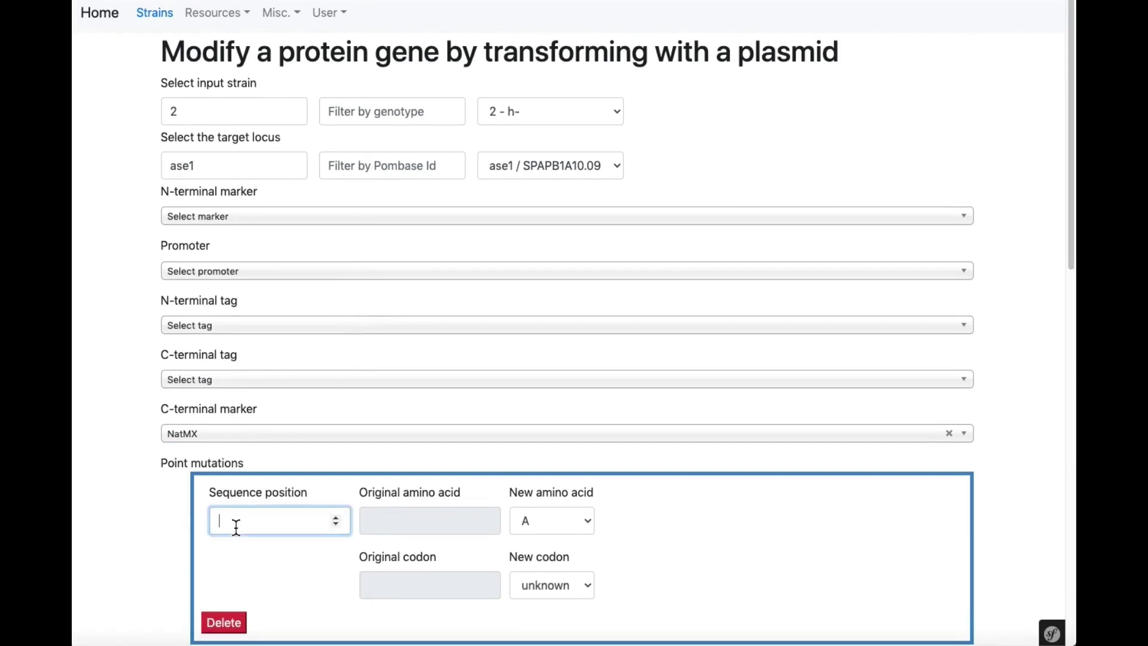
text(501)
Add a second point mutation at sequence position 504
scroll(135, 319, down, 4)
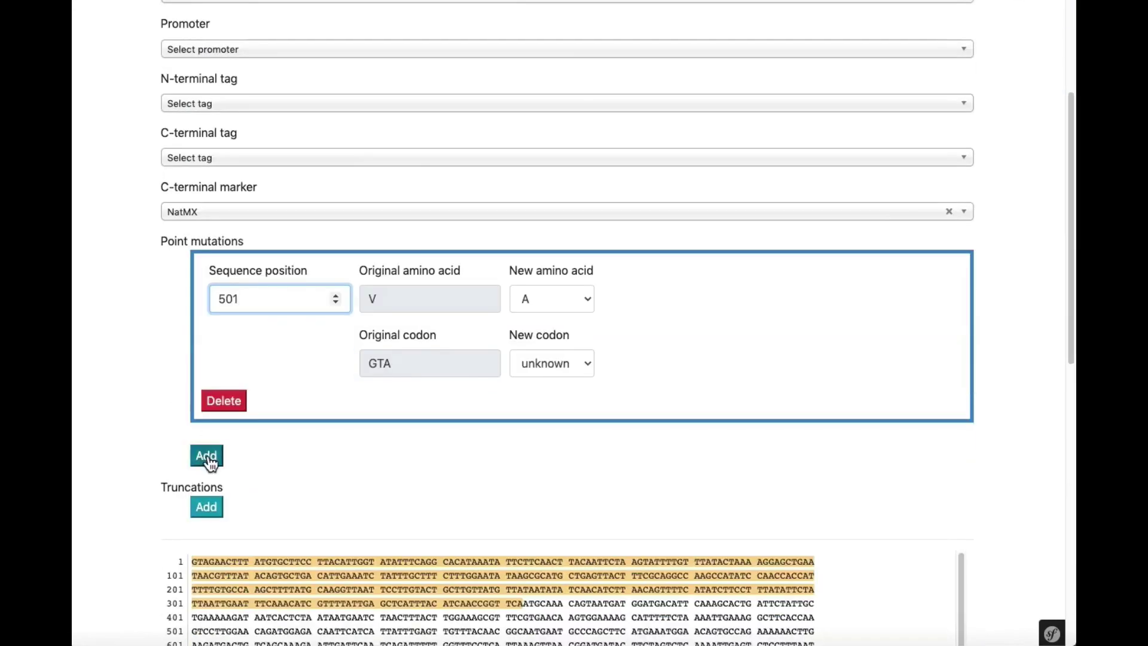
click(207, 456)
click(238, 297)
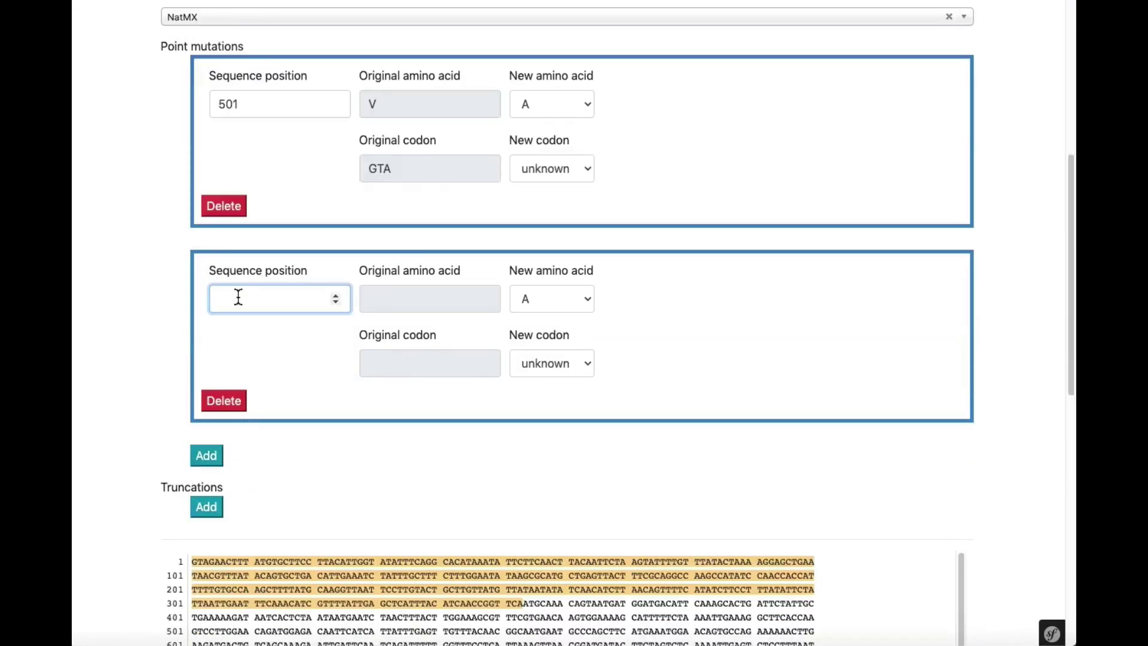
text(502)
key(BackSpace)
text(4)
Set the new codon to GCA for both the 501 and 504 point mutations
click(550, 169)
click(553, 186)
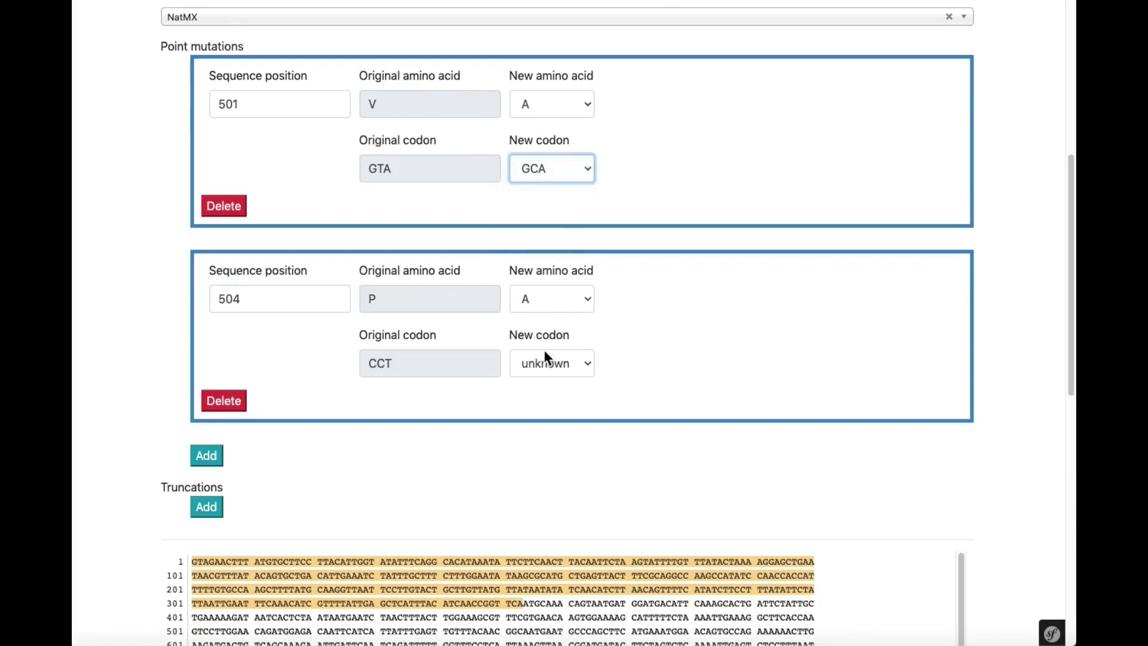
click(549, 362)
click(554, 379)
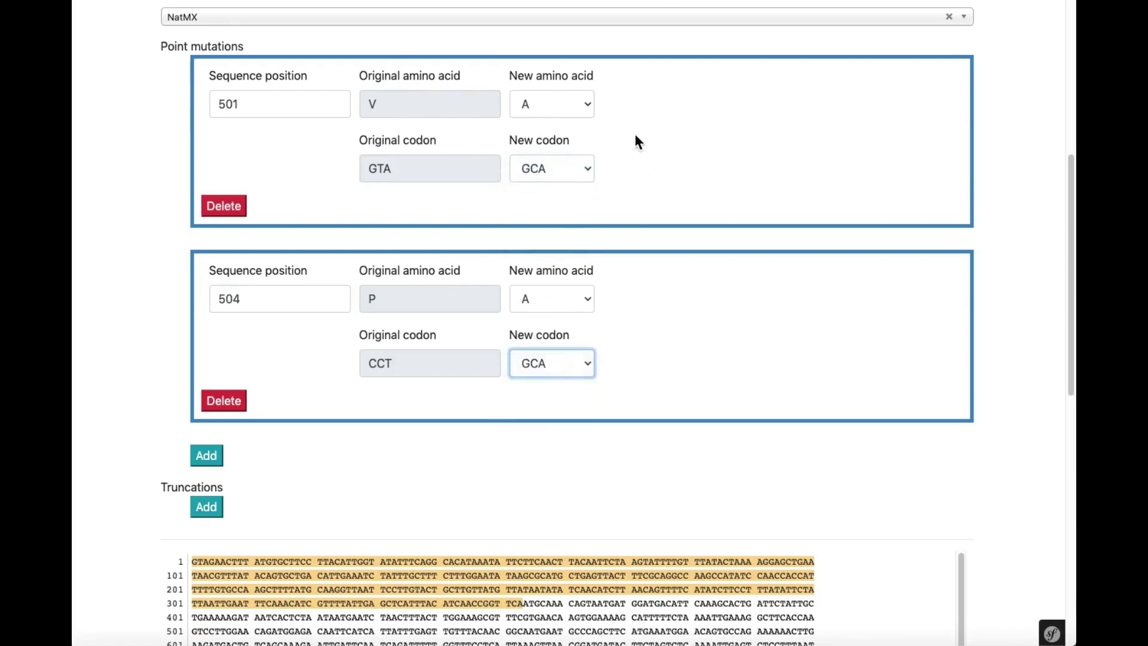
scroll(664, 120, down, 1)
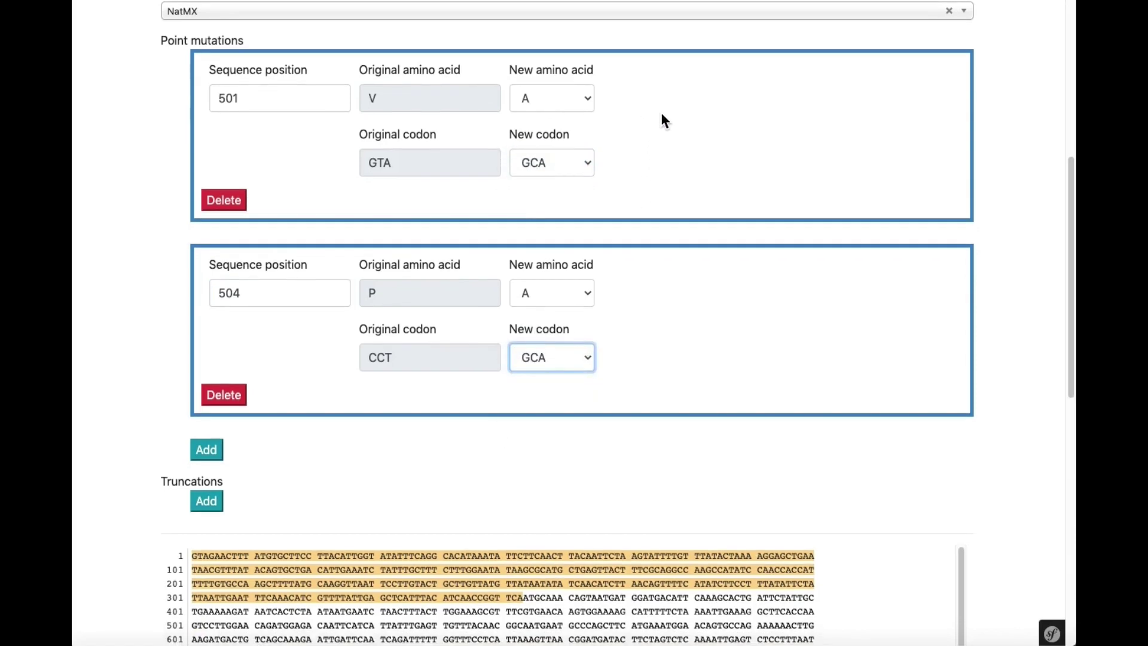
Add a truncation to the ase1 allele starting at position 600 and finishing at 731
click(217, 513)
click(221, 412)
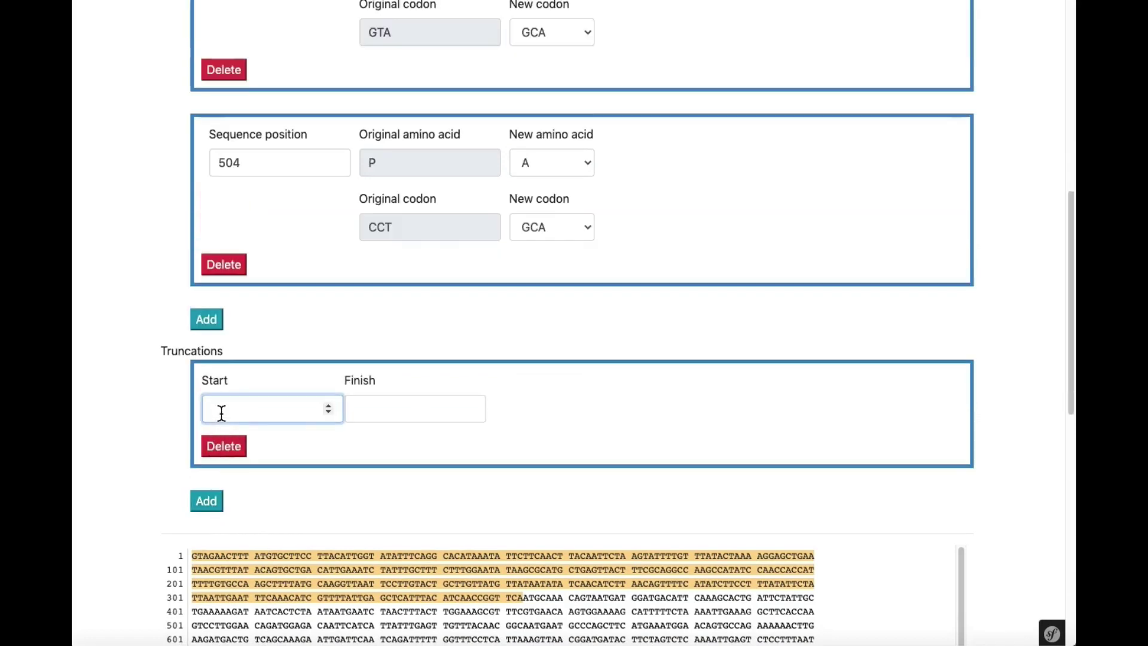
text(600)
key(Tab)
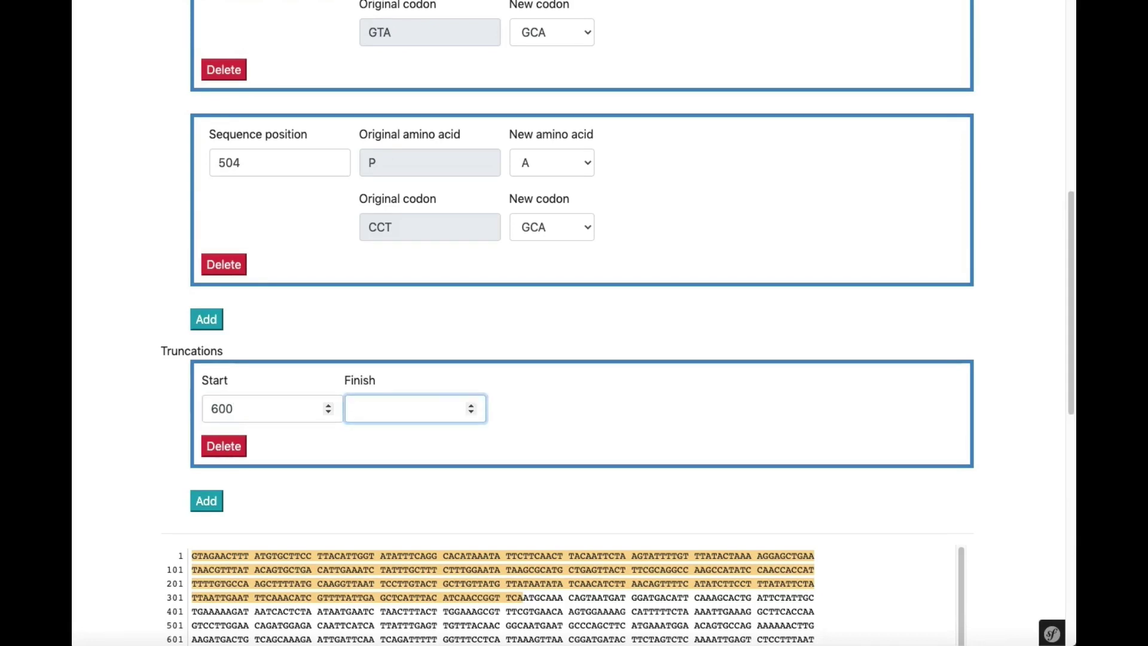
text(7)
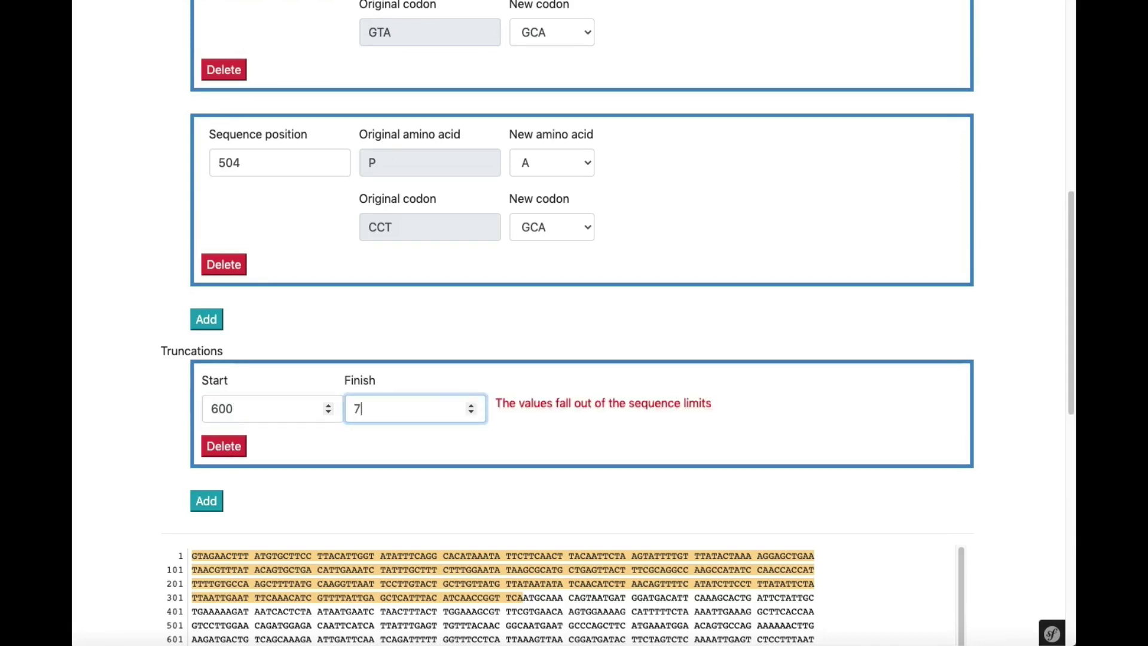
text(31)
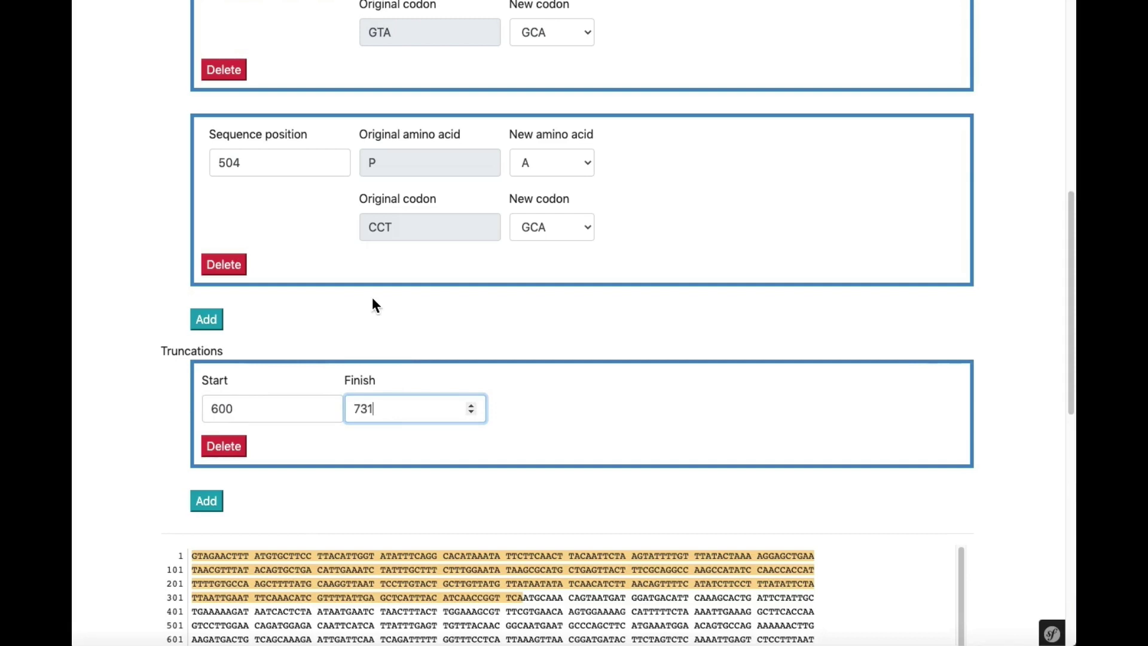
Set the number of clones to 1 and select plasmid pML2 - pFA6a-ase1(V501A;P504A)D600-731-NatMX6 as a resource
scroll(1037, 301, down, 4)
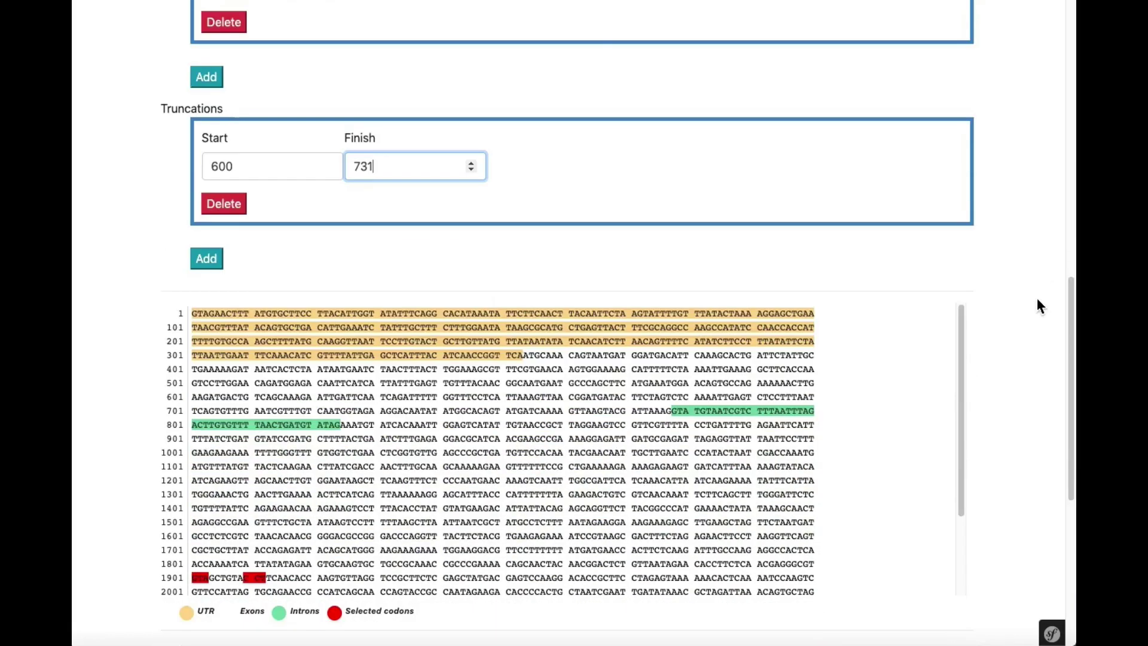
scroll(957, 299, down, 1)
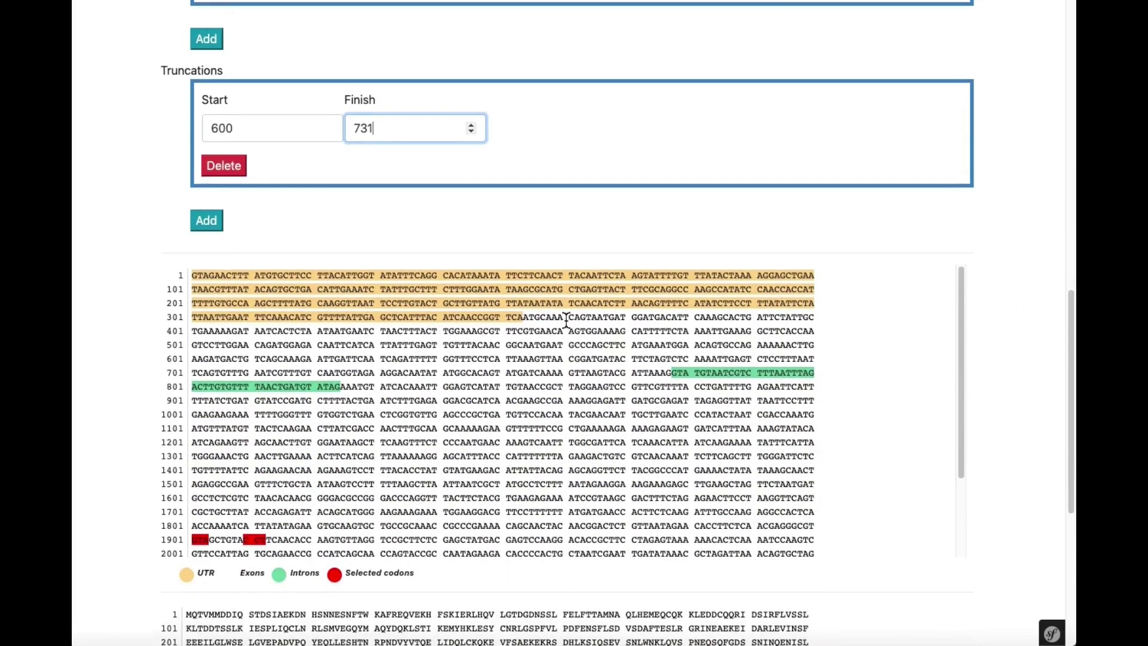
drag(964, 339, 963, 453)
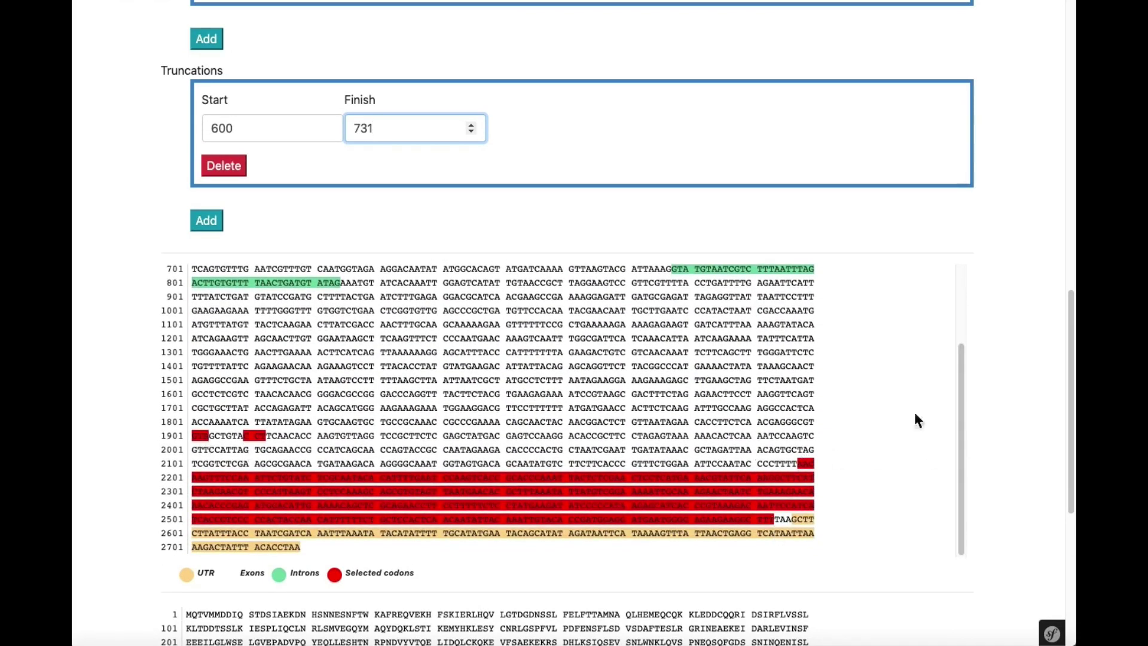
scroll(1001, 323, down, 4)
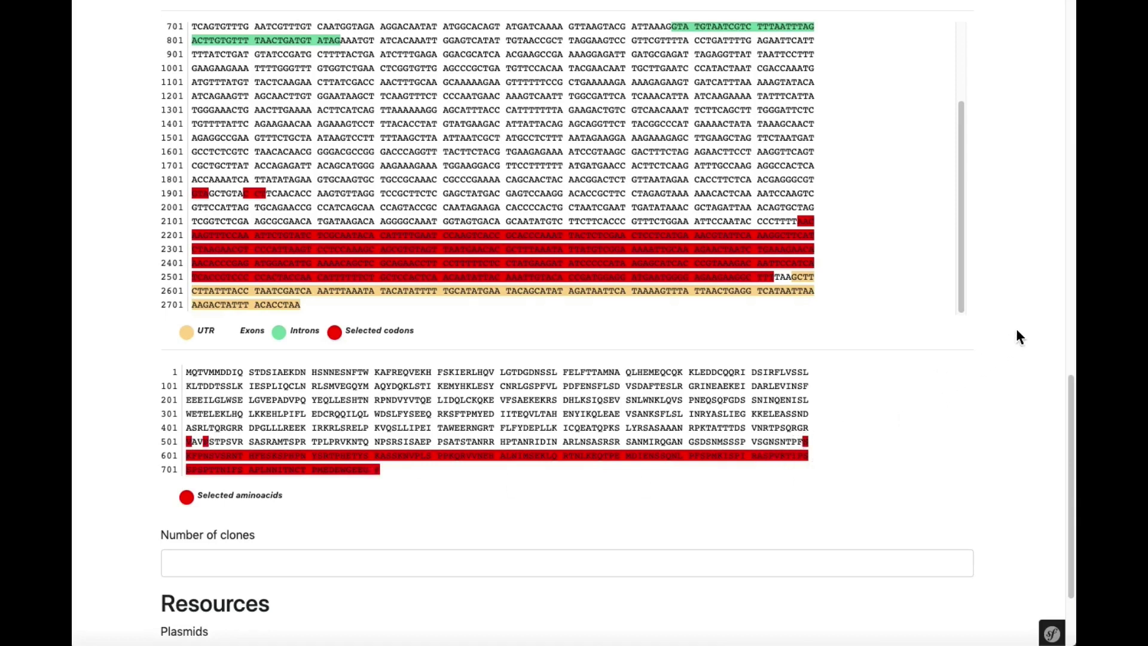
scroll(1020, 329, down, 3)
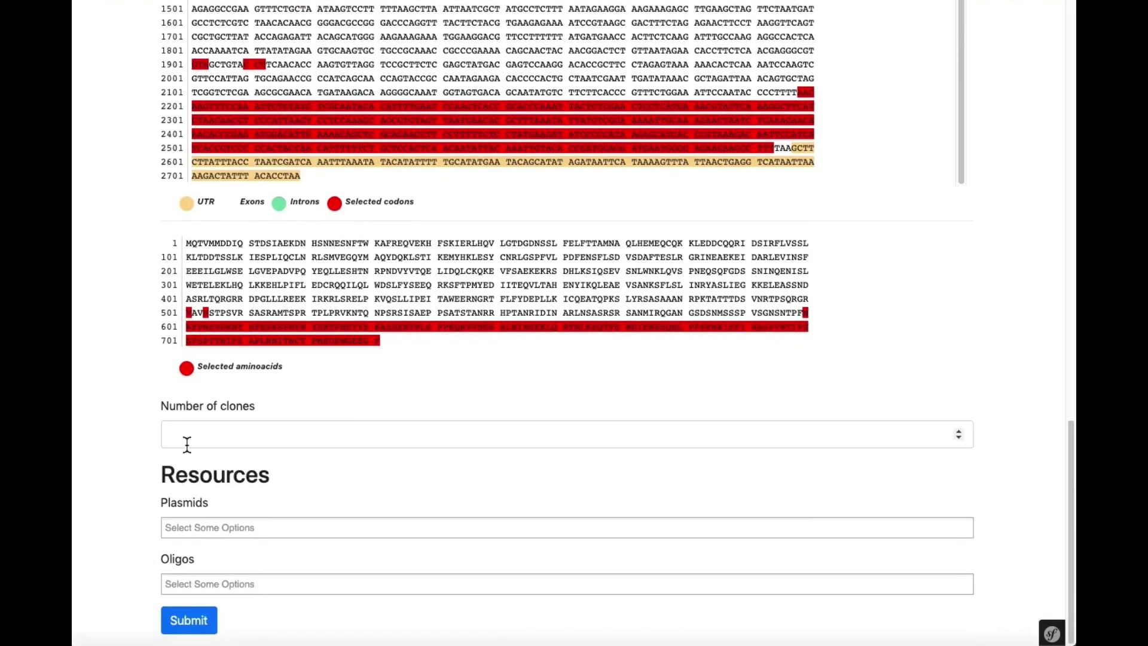
click(185, 447)
text(1)
click(242, 527)
click(236, 565)
Add the oligos oML4 - ase1(V501A;P504A)D600-731_Fwd and oML5 - ase1(V501A;P504A)D600-731_Rev as resources
click(232, 579)
scroll(281, 568, down, 1)
click(304, 616)
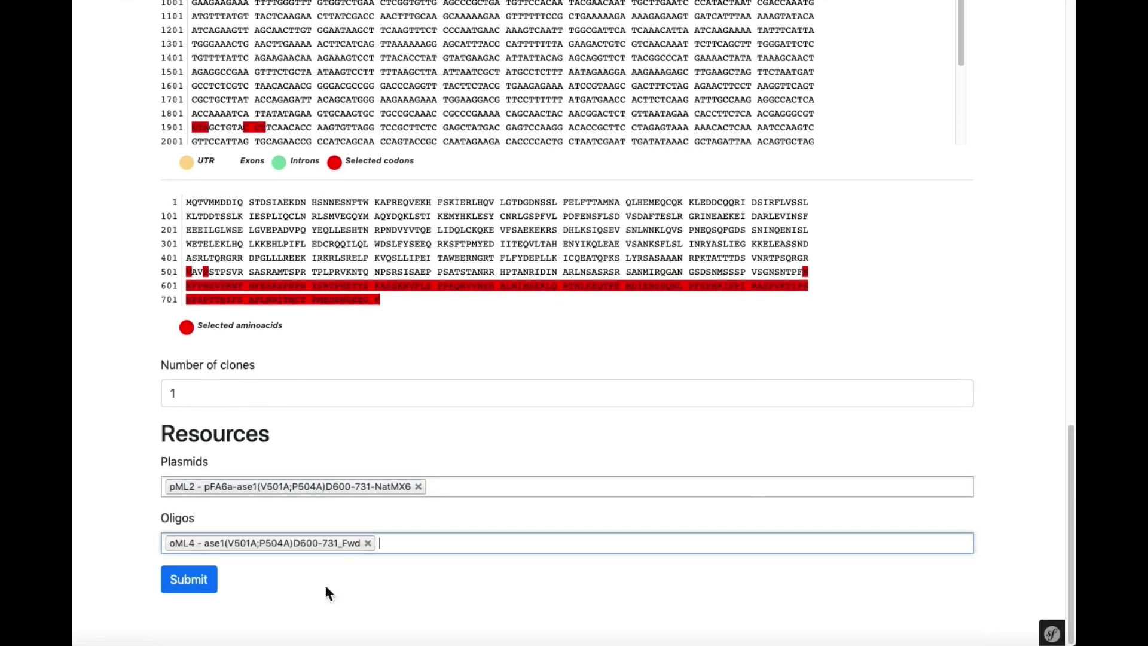
click(394, 545)
click(353, 640)
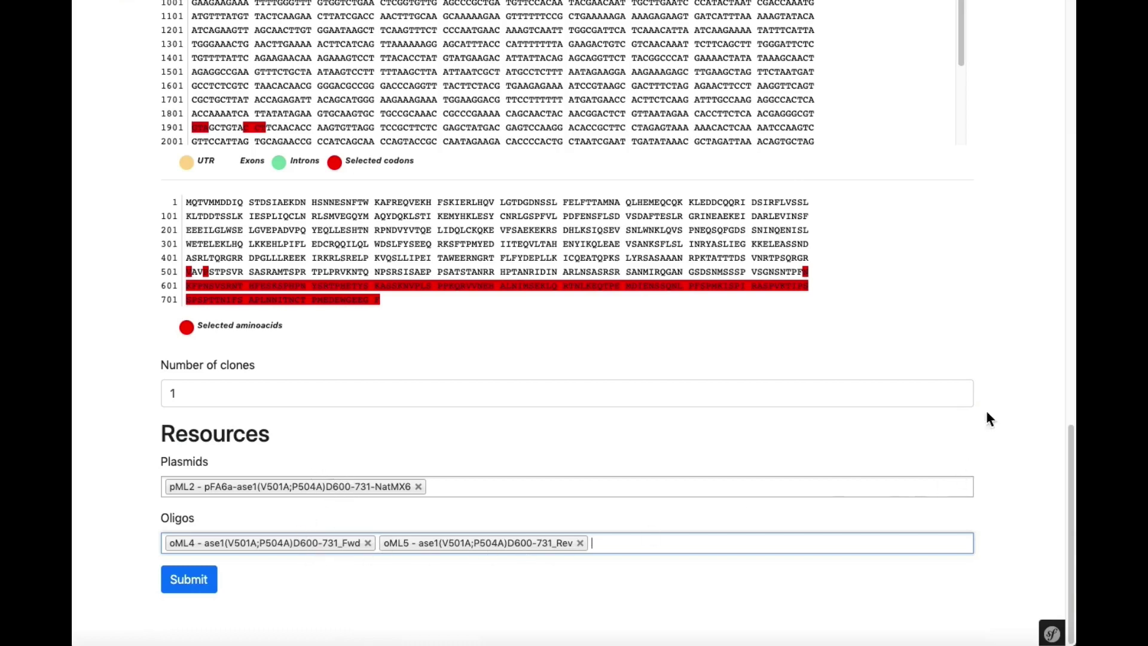
Review the point mutations, truncation and resources of the ase1 allele, and submit the new strain
scroll(1011, 371, up, 1)
scroll(1010, 371, up, 3)
scroll(873, 84, down, 2)
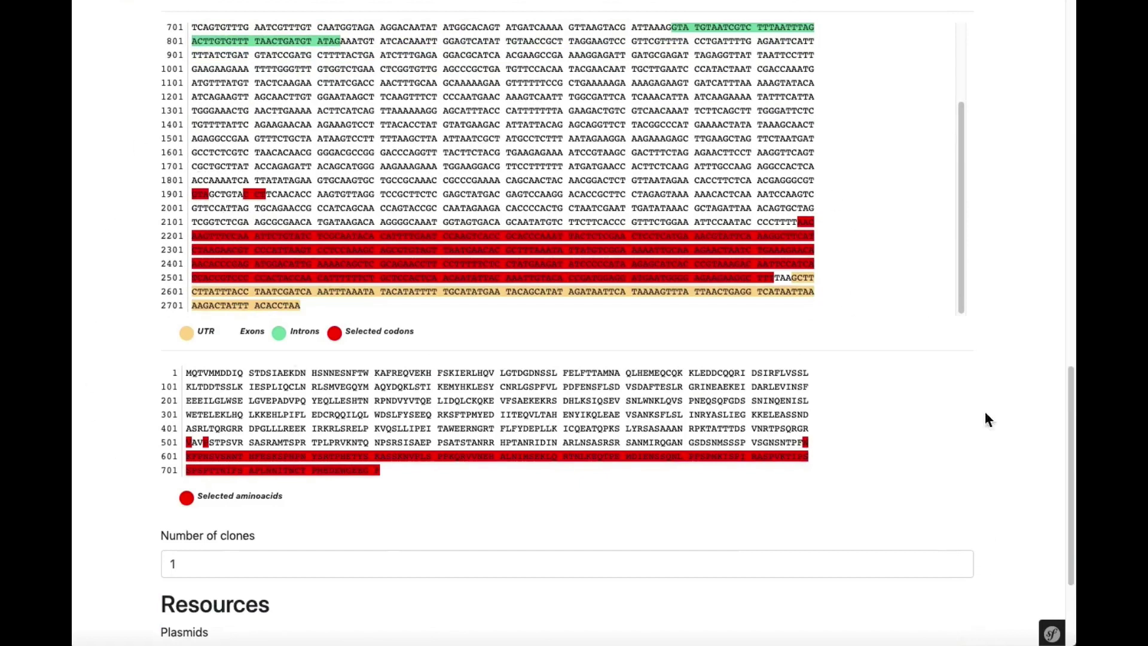
scroll(998, 238, up, 10)
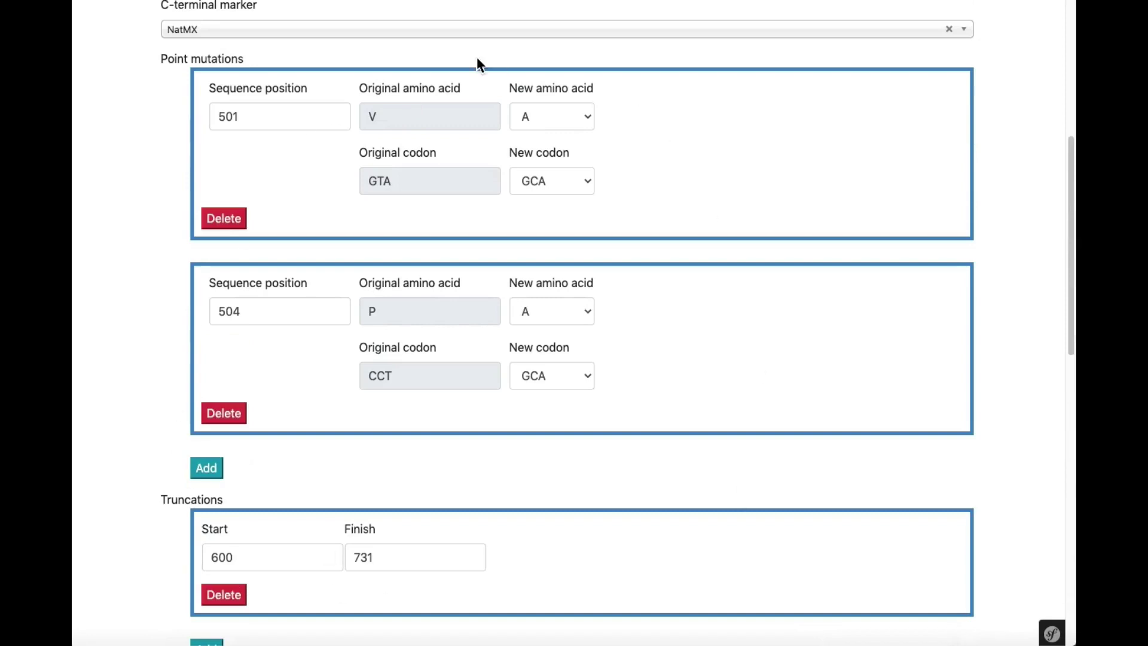
scroll(999, 156, down, 10)
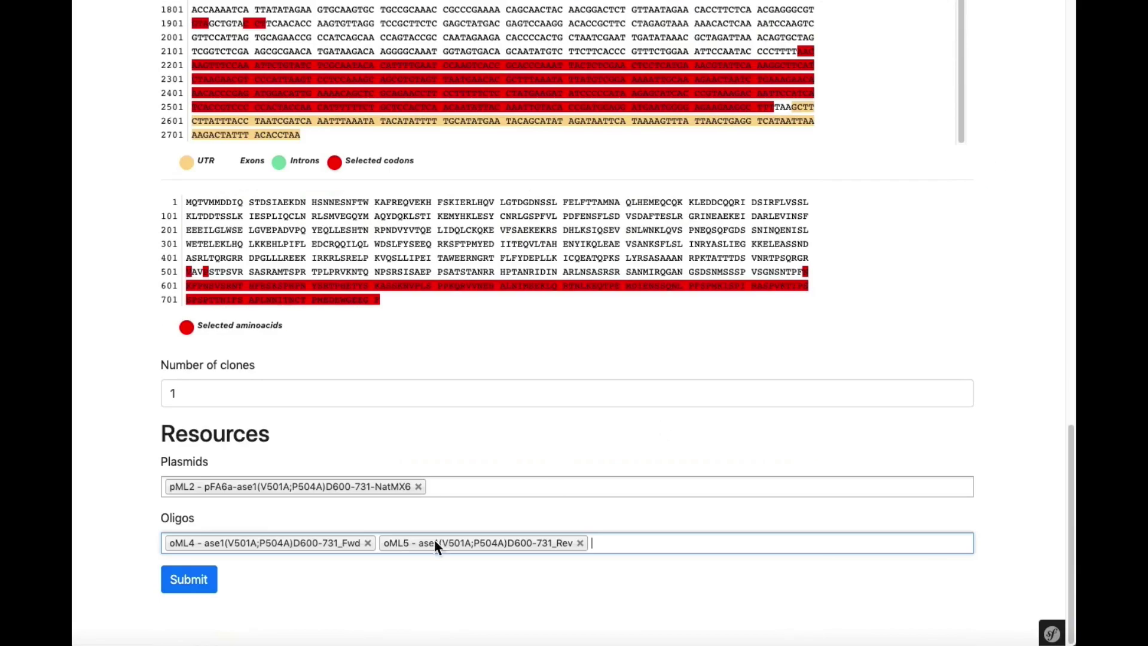
click(213, 593)
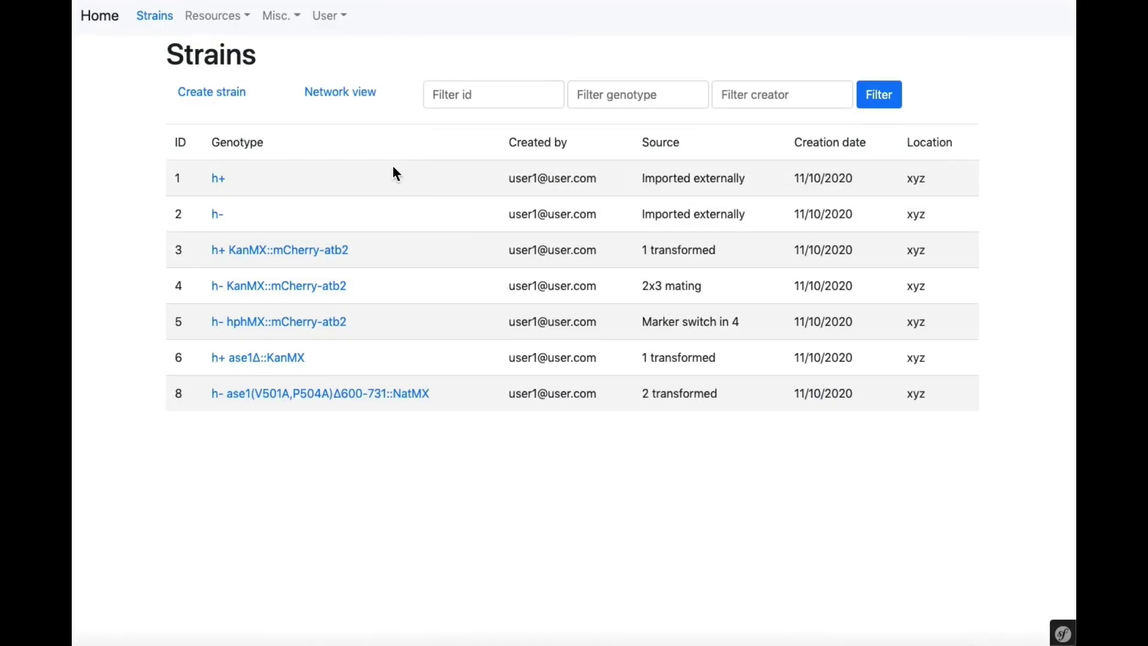
Start creating another strain using the Mating method
click(214, 101)
click(235, 148)
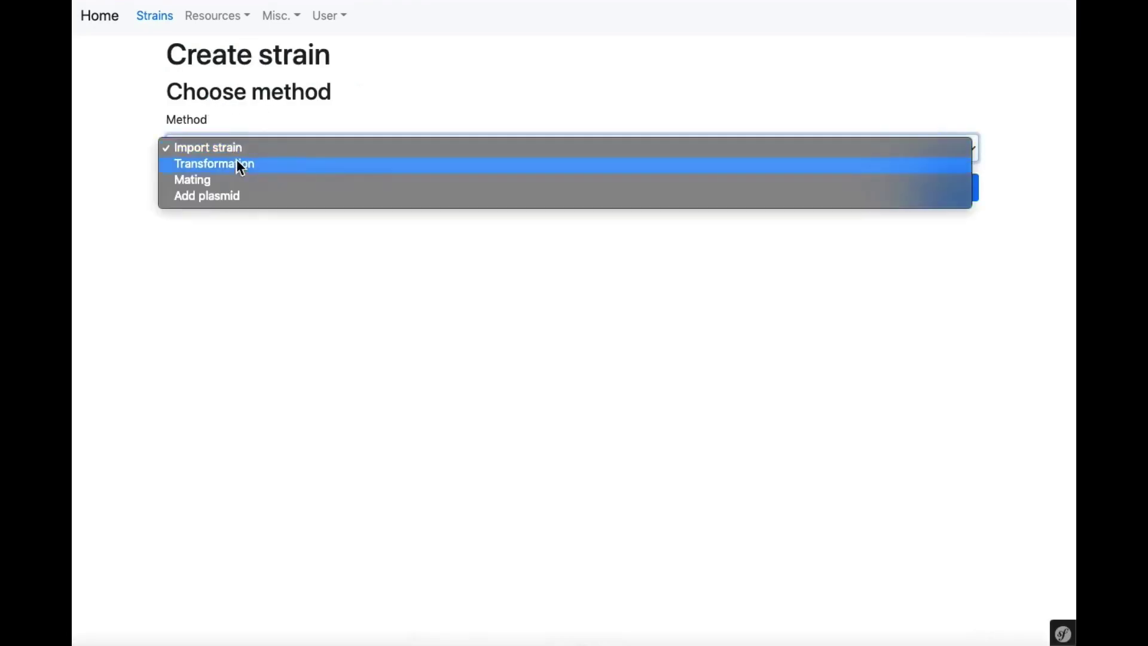
click(238, 180)
click(960, 195)
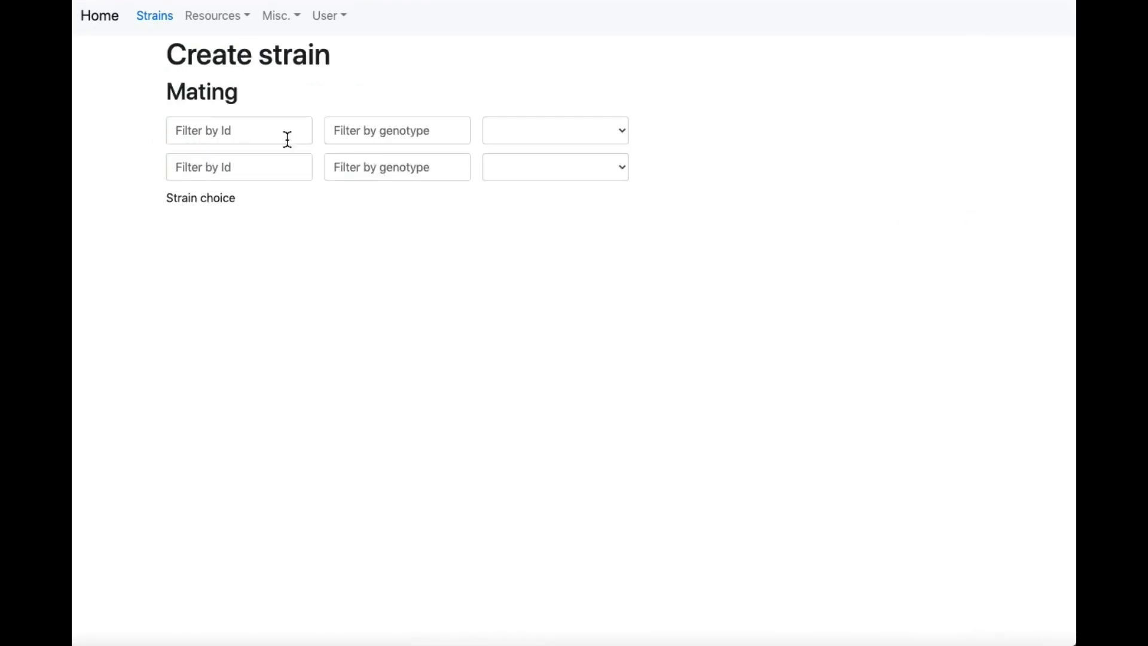
Choose strain 8 as the first parent by filtering genotypes for ase1, and strain 3 as the second by filtering for atb
click(338, 131)
text(ase1)
click(545, 137)
click(548, 151)
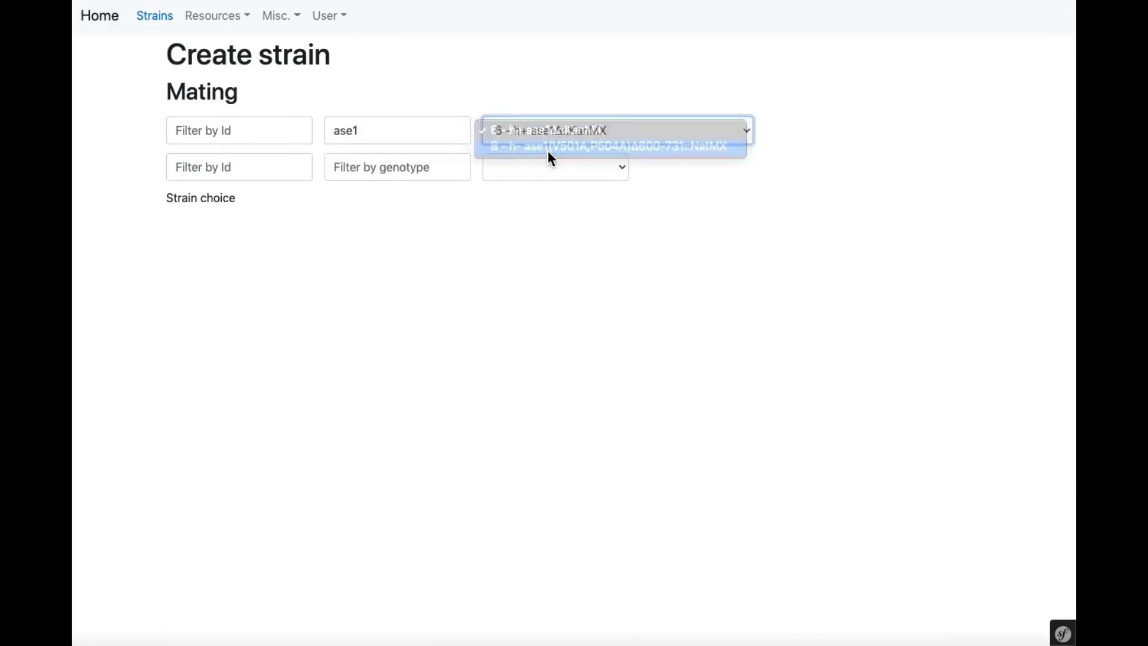
click(418, 167)
text(atb)
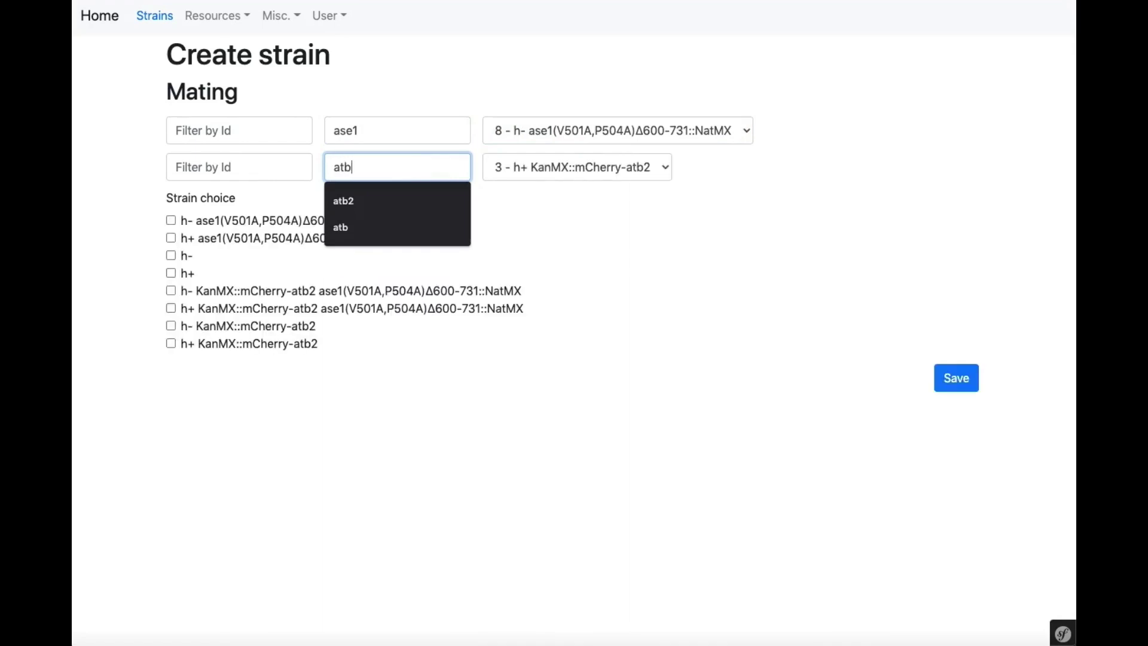
click(562, 192)
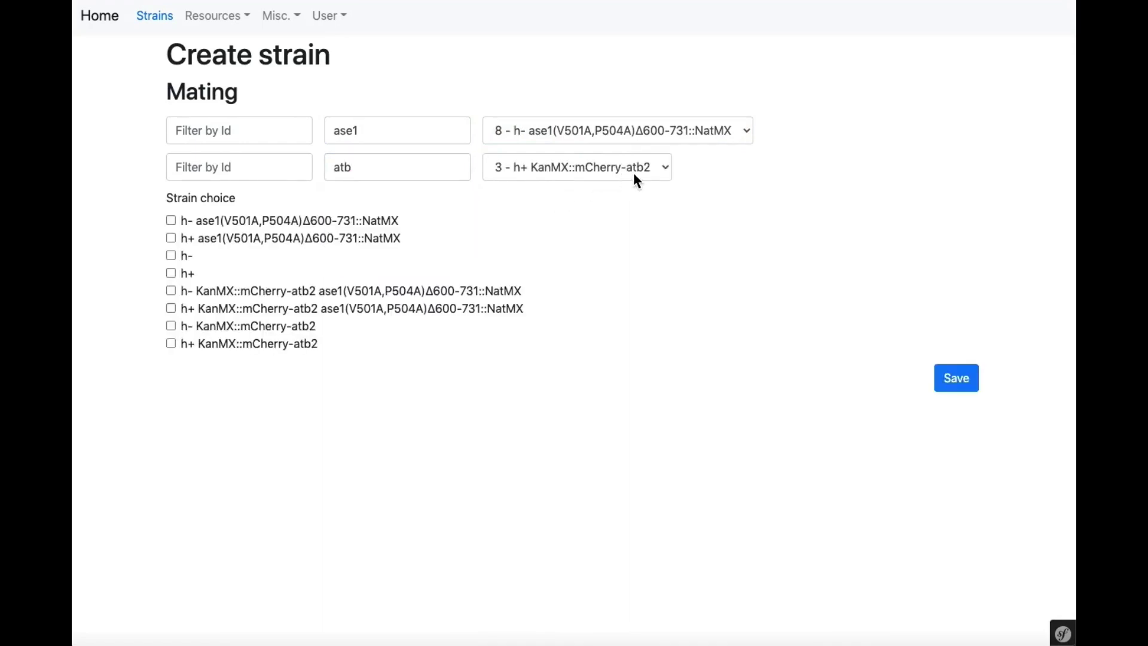
Select the h- and h+ offspring carrying both KanMX::mCherry-atb2 and ase1(V501A,P504A)Δ600-731::NatMX, and save them
click(263, 291)
click(260, 310)
click(965, 384)
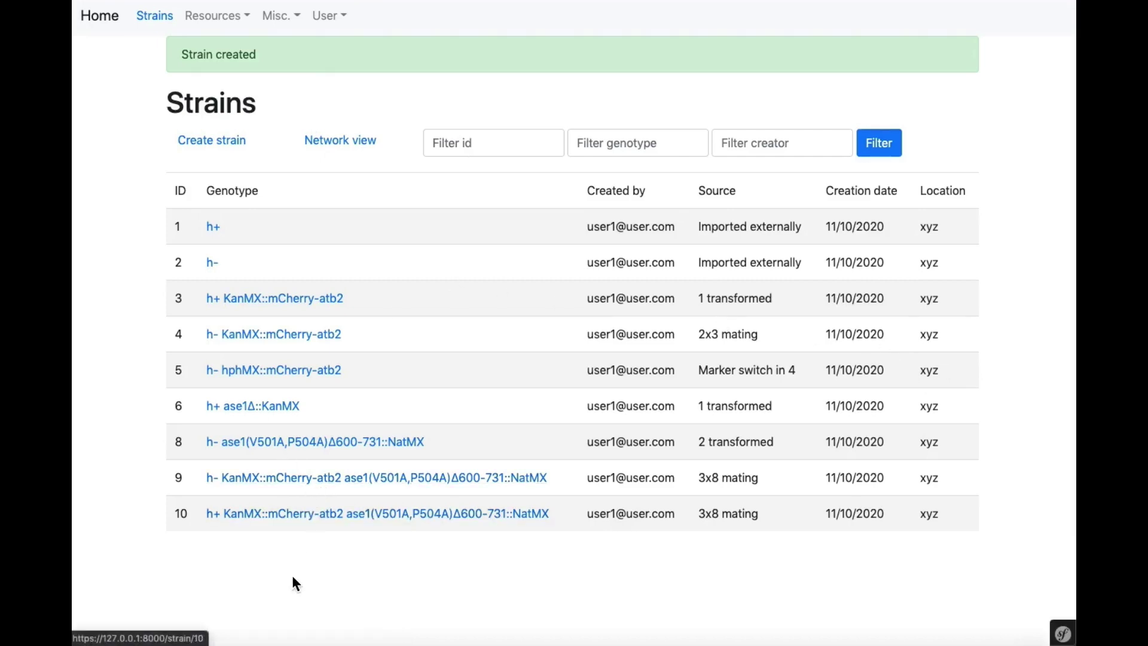
Open the details of strain 10 and its KanMX::mCherry-atb2 allele
click(328, 527)
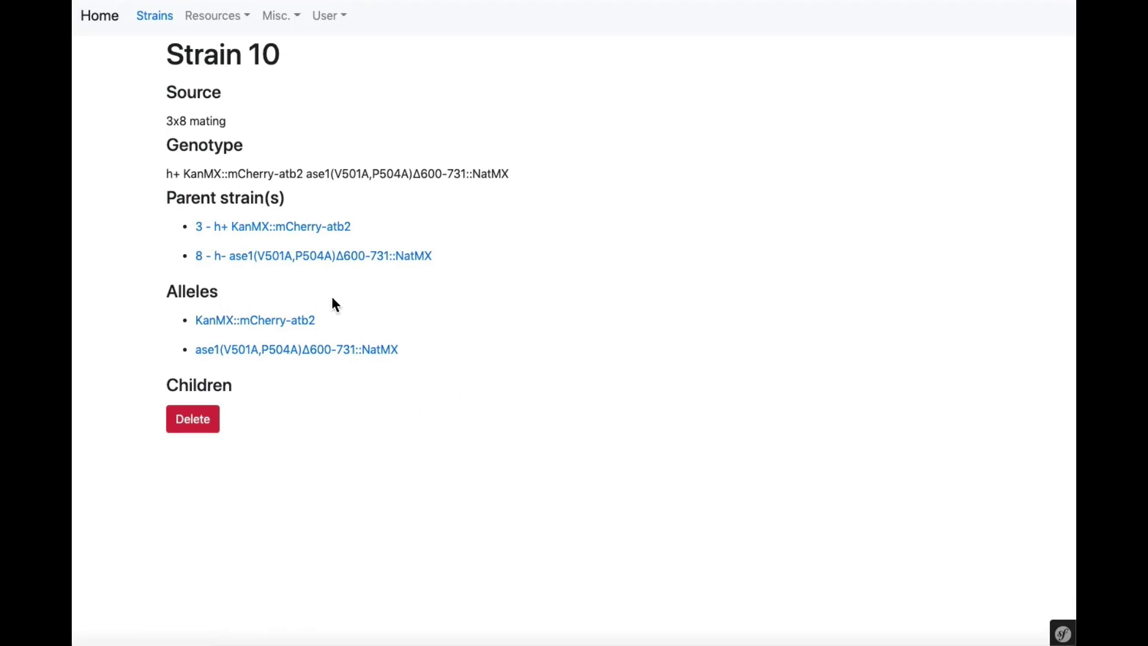
click(292, 323)
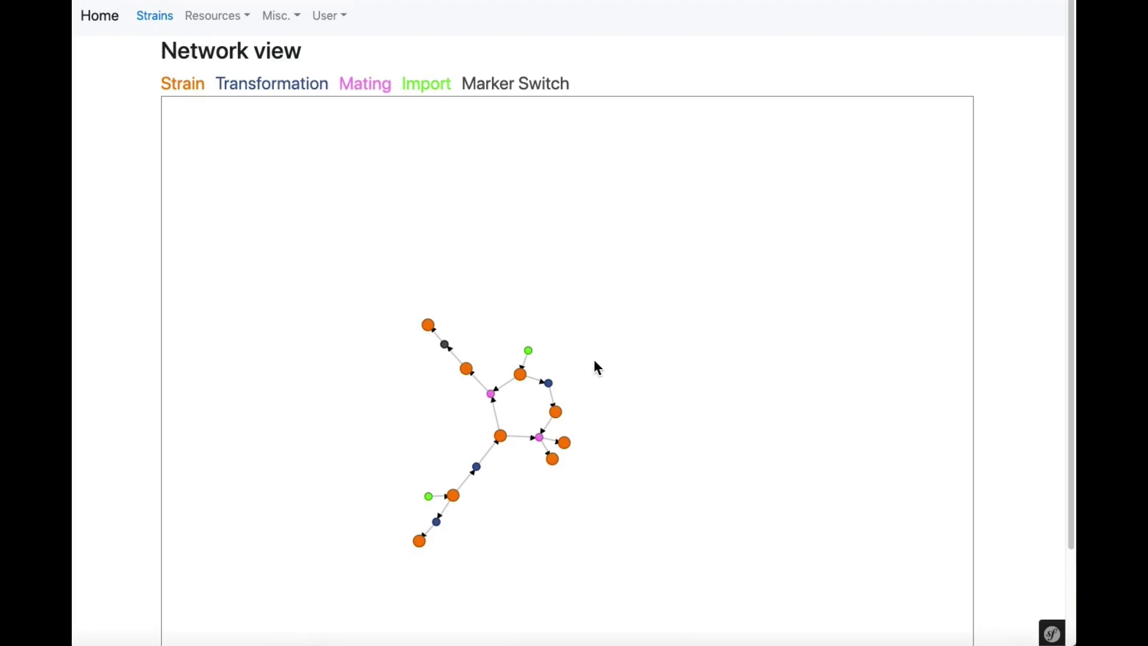
Trace the lineage in the network view from strain 2's transformation through strains 8 and 3 to their mating
mouse_move(523, 375)
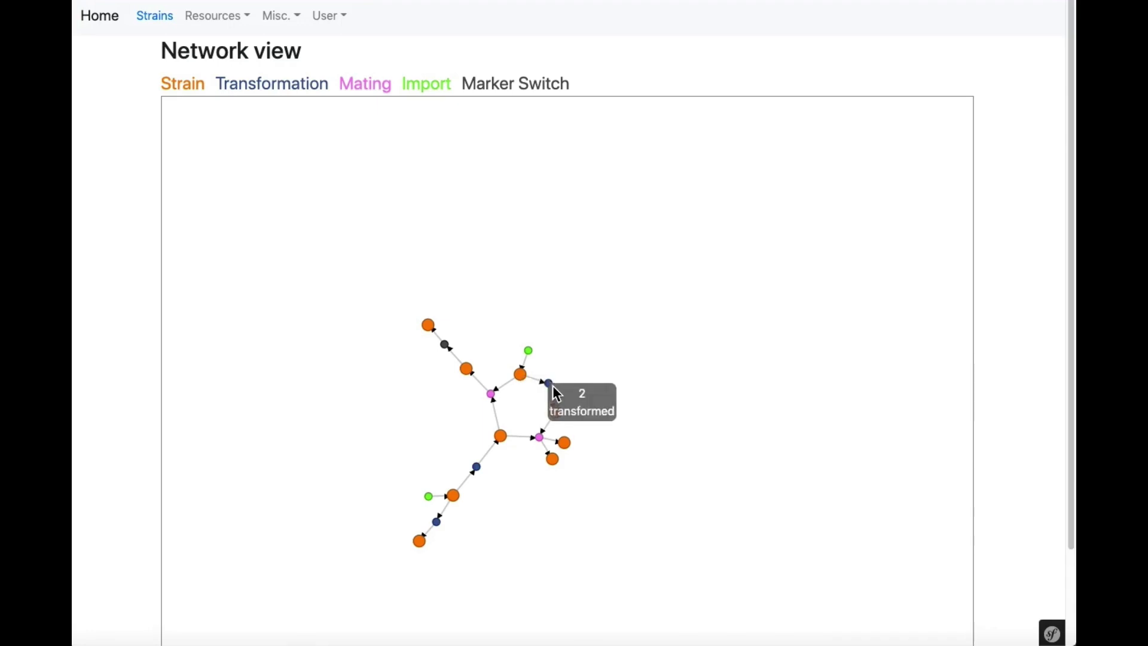
mouse_move(558, 410)
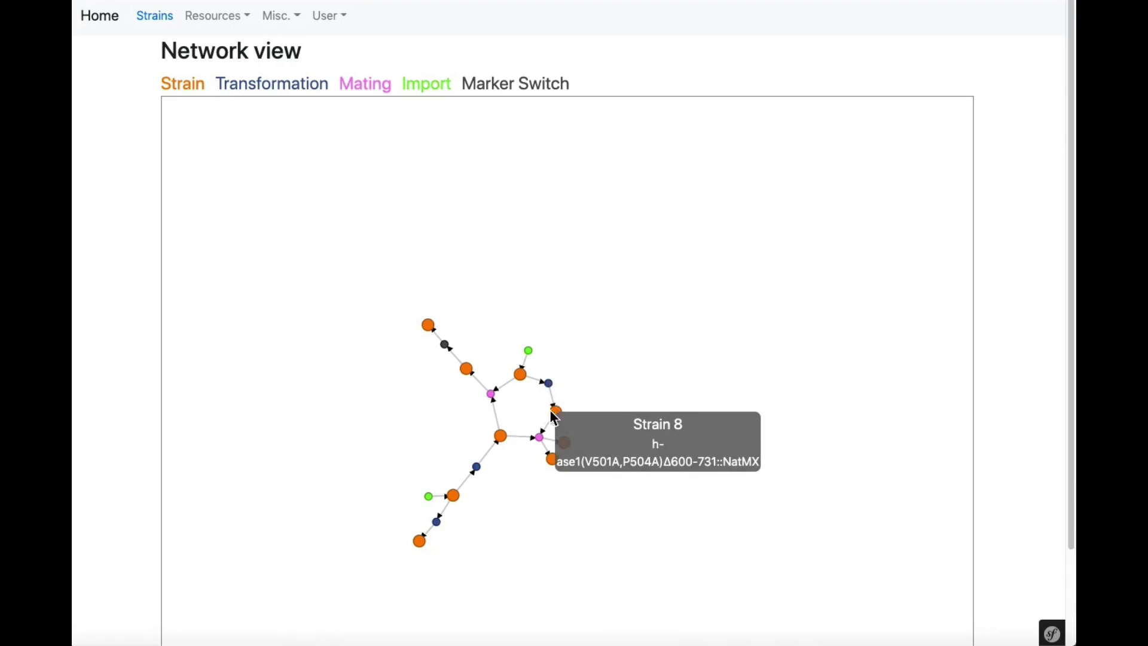
mouse_move(503, 437)
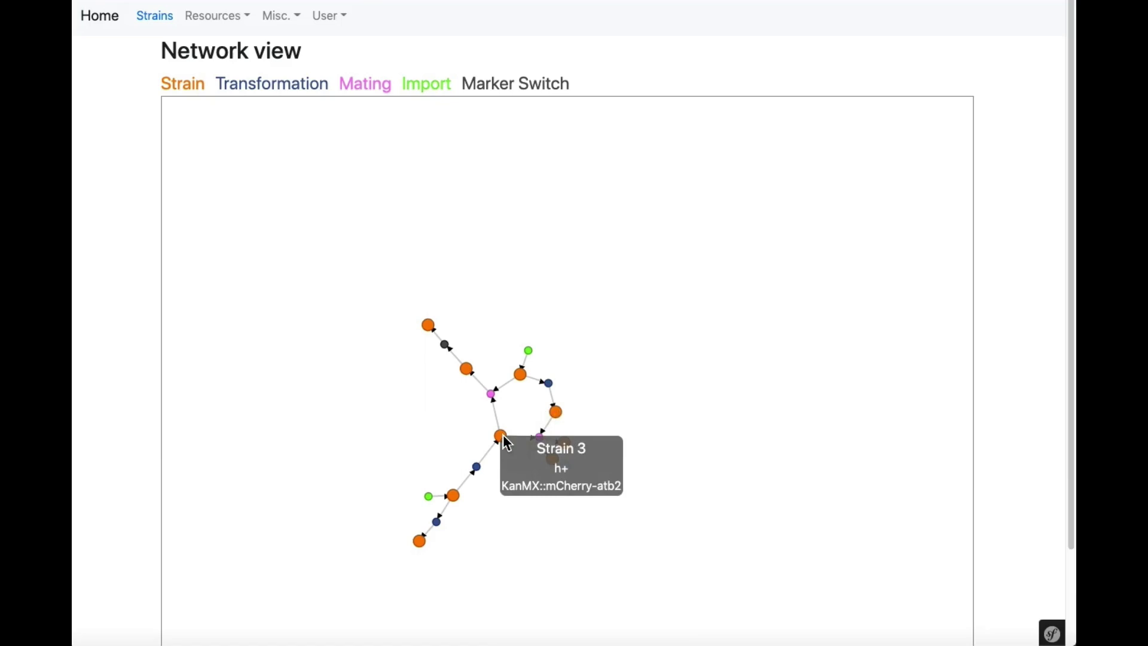
mouse_move(540, 437)
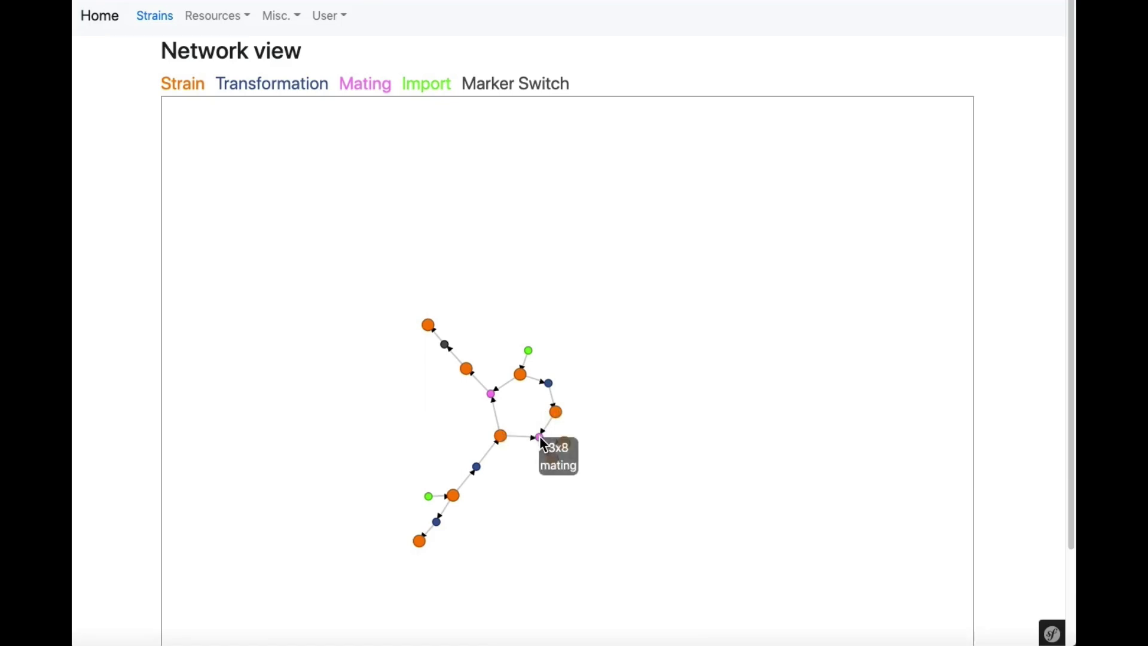